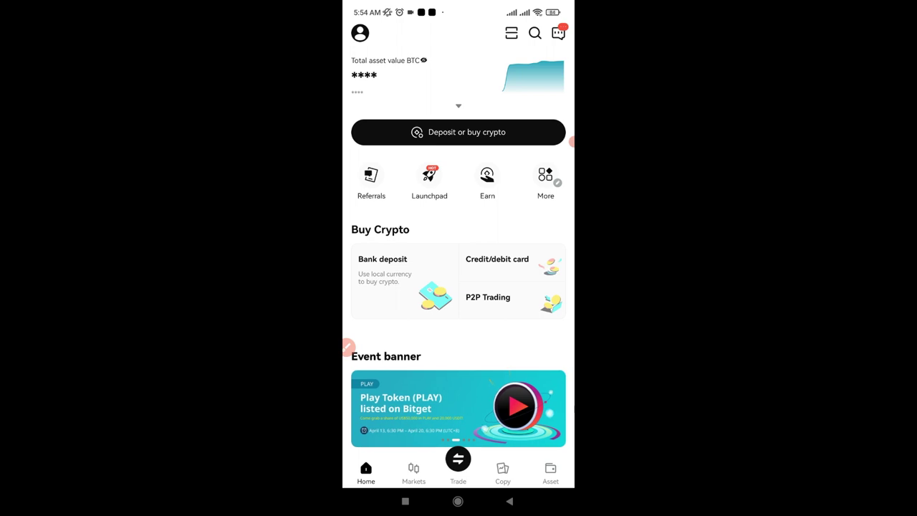
Step: Scroll the home feed down to the Top elite traders and Rewards Center sections
{"action": "scroll", "coordinate": [459, 287], "scroll_direction": "down", "scroll_amount": 3}
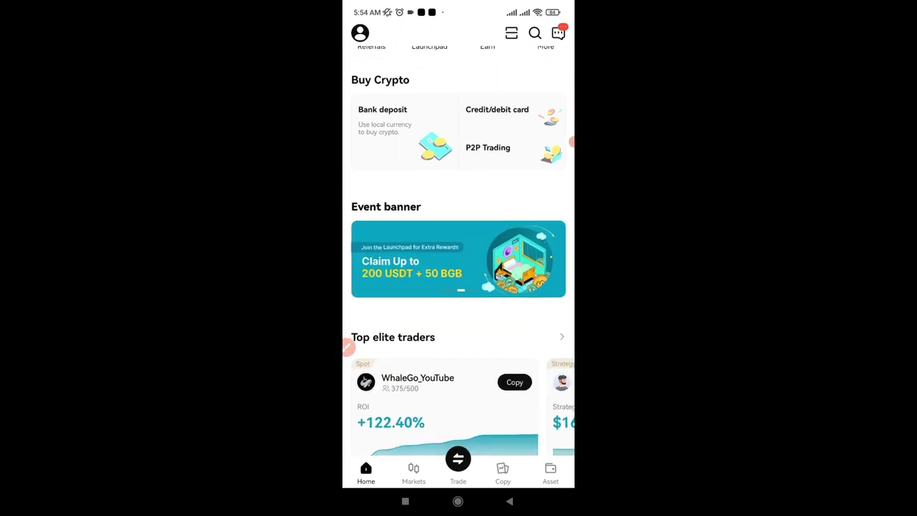
{"action": "scroll", "coordinate": [459, 286], "scroll_direction": "down", "scroll_amount": 2}
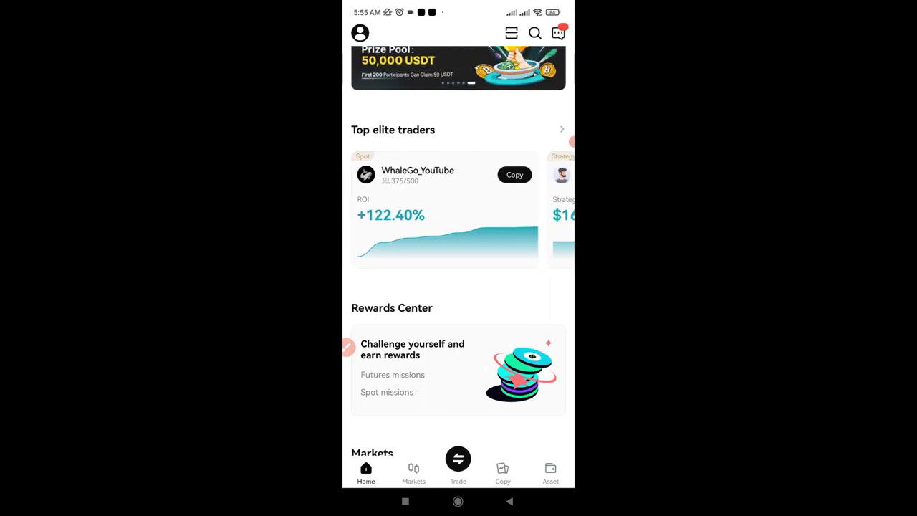
Step: Leave the home feed for the Copy trading page listing futures, spot and general elite traders
{"action": "left_click", "coordinate": [348, 348]}
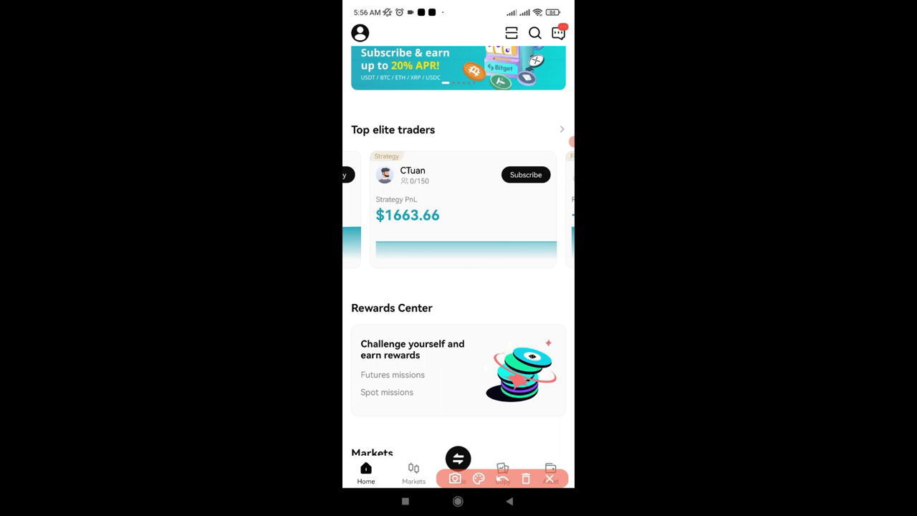
{"action": "left_click_drag", "start_coordinate": [424, 130], "coordinate": [476, 104]}
{"action": "left_click_drag", "start_coordinate": [434, 222], "coordinate": [461, 199]}
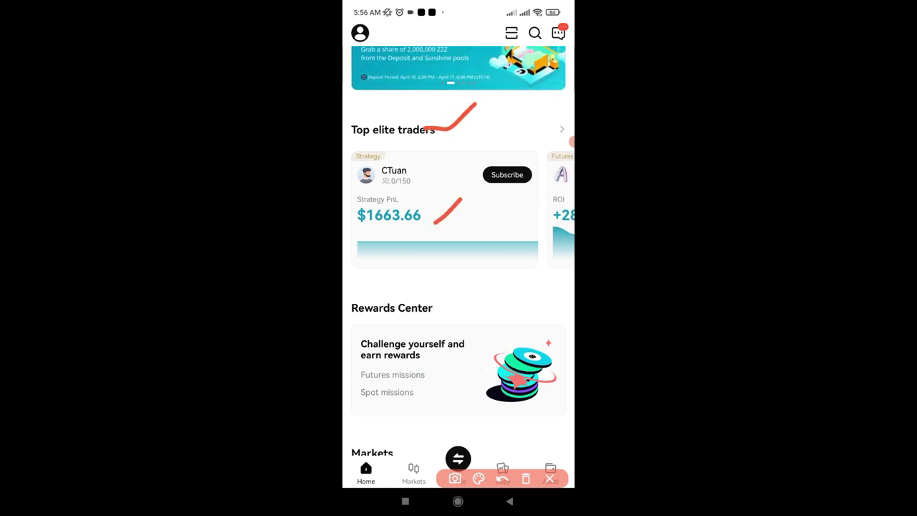
{"action": "left_click", "coordinate": [526, 478]}
{"action": "left_click_drag", "start_coordinate": [450, 219], "coordinate": [482, 190]}
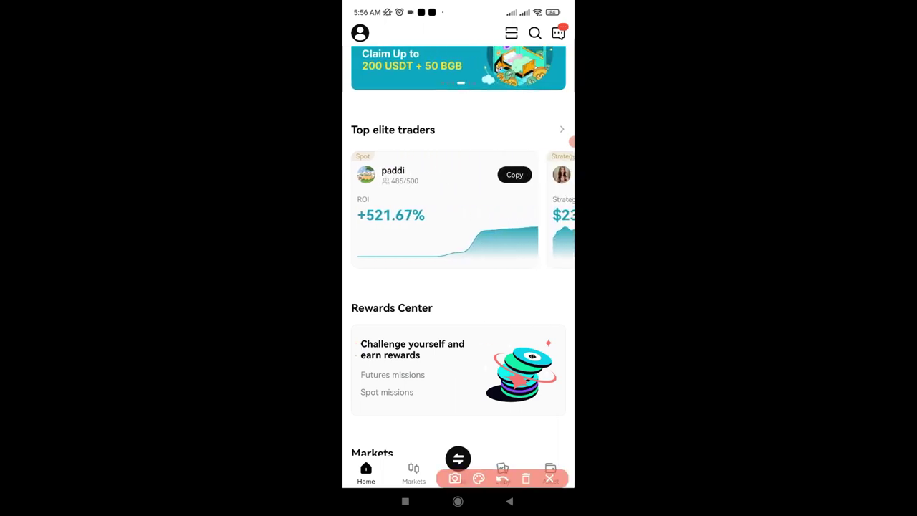
{"action": "left_click_drag", "start_coordinate": [393, 462], "coordinate": [382, 474]}
{"action": "mouse_move", "coordinate": [430, 452]}
{"action": "left_mouse_down"}
{"action": "mouse_move", "coordinate": [421, 465]}
{"action": "mouse_move", "coordinate": [510, 439]}
{"action": "mouse_move", "coordinate": [491, 443]}
{"action": "left_mouse_up"}
{"action": "left_click", "coordinate": [525, 479]}
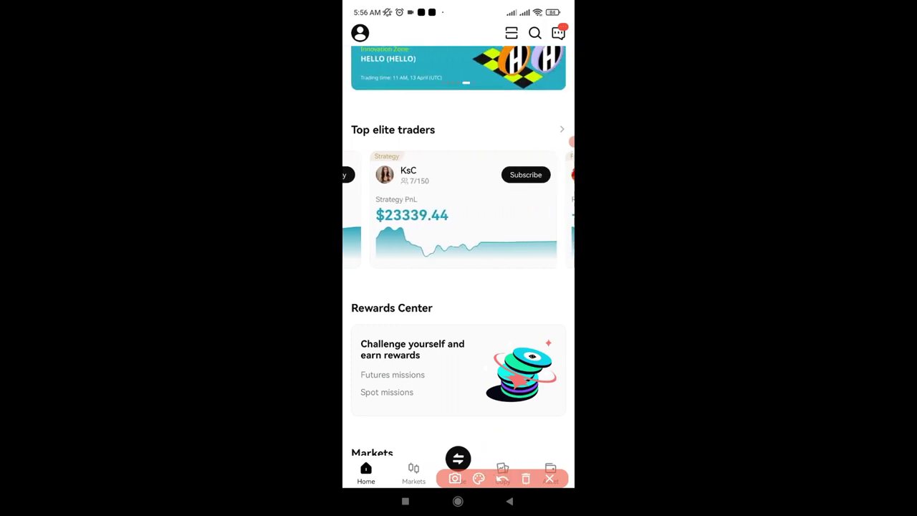
{"action": "left_click", "coordinate": [502, 473]}
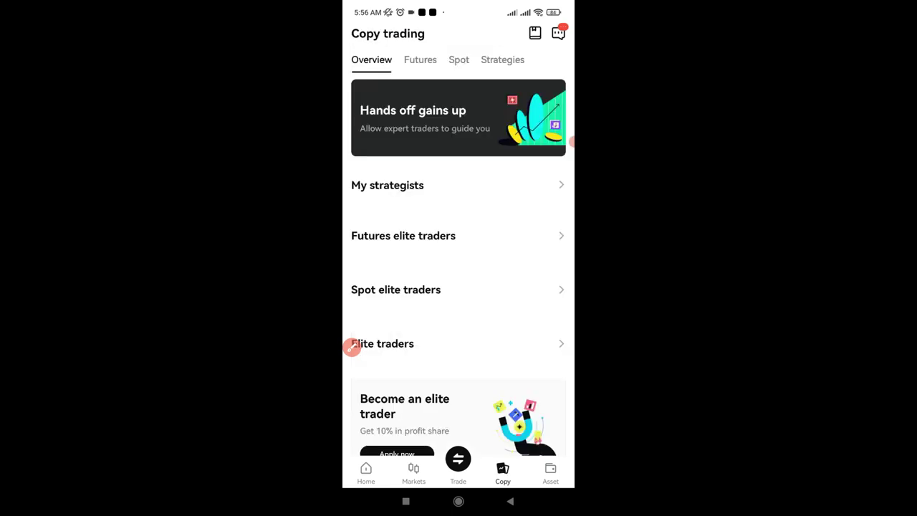
{"action": "scroll", "coordinate": [458, 287], "scroll_direction": "down", "scroll_amount": 1}
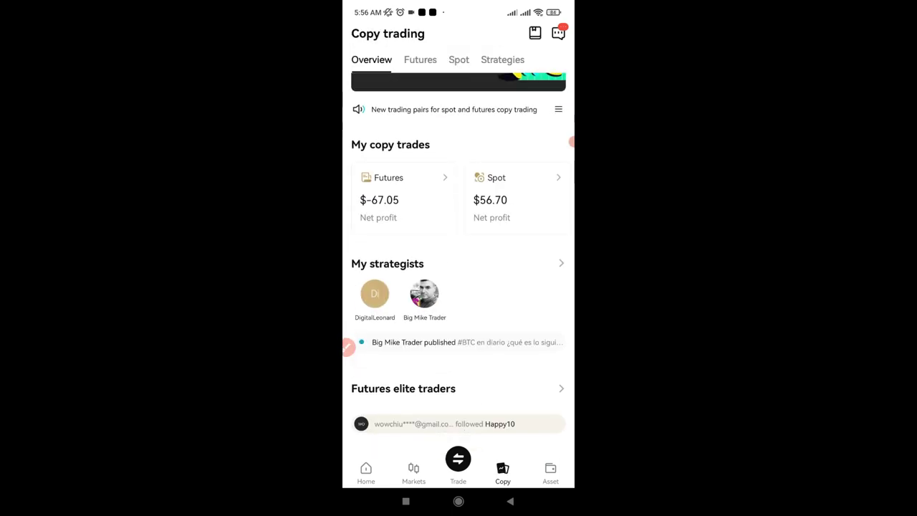
{"action": "scroll", "coordinate": [459, 286], "scroll_direction": "up", "scroll_amount": 1}
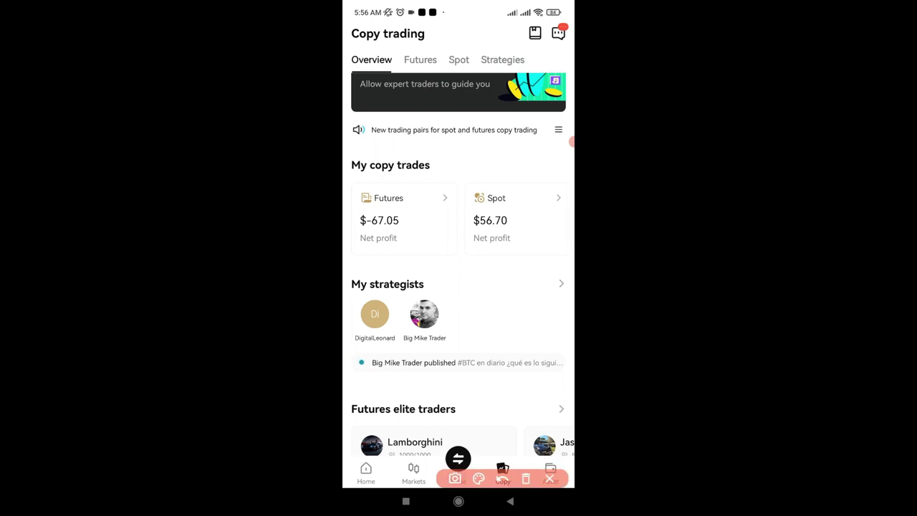
{"action": "mouse_move", "coordinate": [421, 242]}
{"action": "left_mouse_down"}
{"action": "mouse_move", "coordinate": [426, 219]}
{"action": "mouse_move", "coordinate": [374, 179]}
{"action": "mouse_move", "coordinate": [372, 250]}
{"action": "mouse_move", "coordinate": [444, 237]}
{"action": "left_mouse_up"}
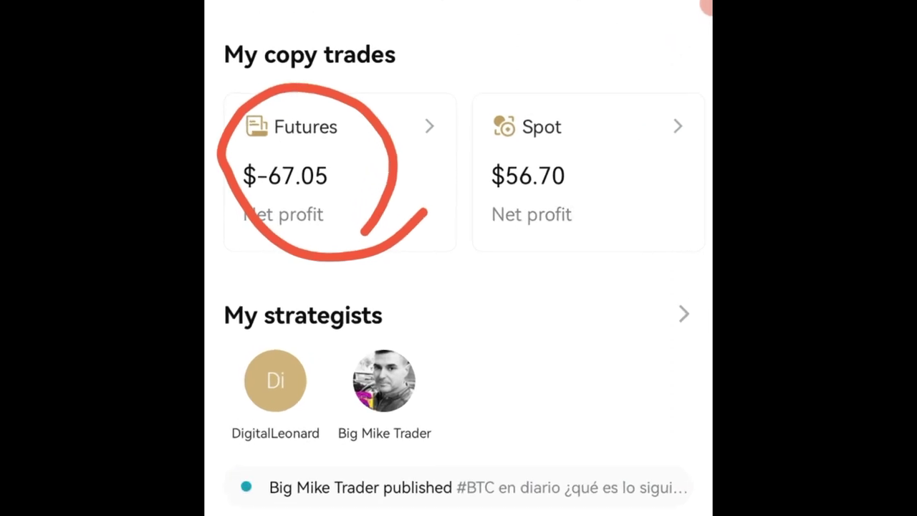
{"action": "mouse_move", "coordinate": [594, 76]}
{"action": "left_mouse_down"}
{"action": "mouse_move", "coordinate": [501, 88]}
{"action": "mouse_move", "coordinate": [607, 231]}
{"action": "mouse_move", "coordinate": [566, 70]}
{"action": "left_mouse_up"}
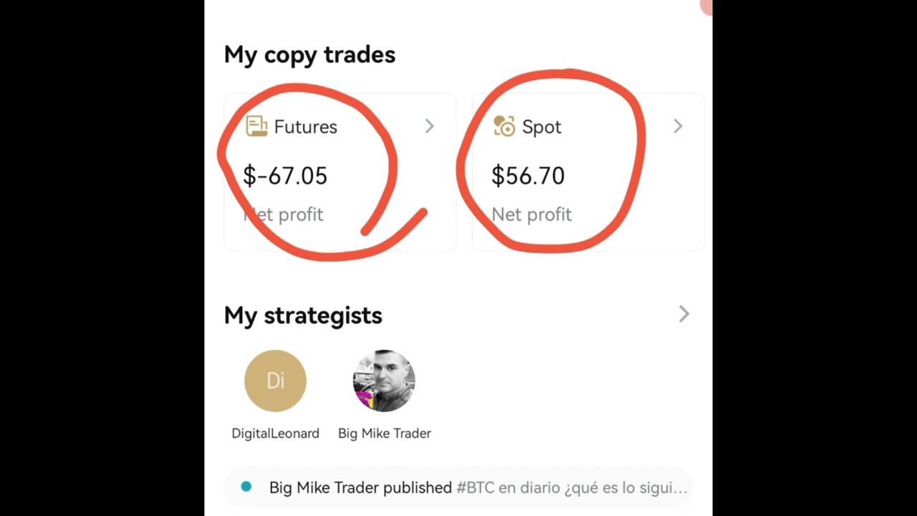
{"action": "left_click_drag", "start_coordinate": [595, 185], "coordinate": [670, 138]}
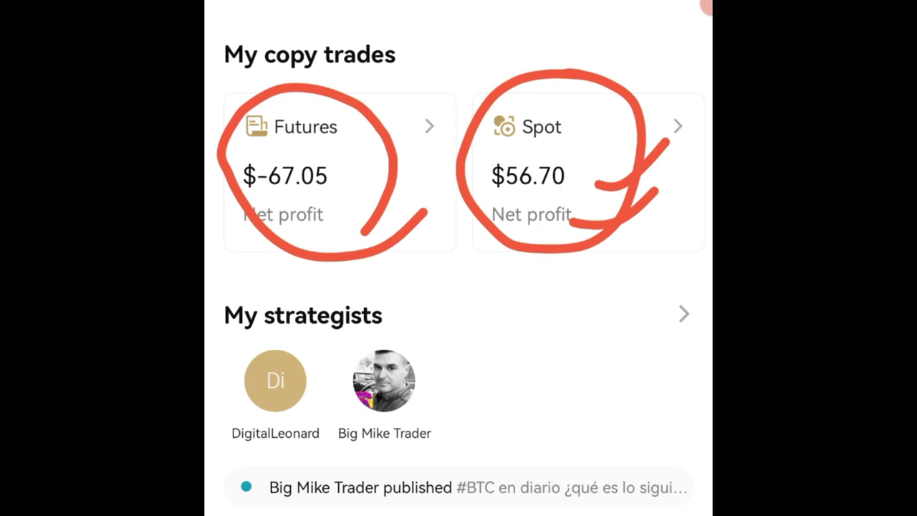
{"action": "left_click_drag", "start_coordinate": [707, 7], "coordinate": [707, 296]}
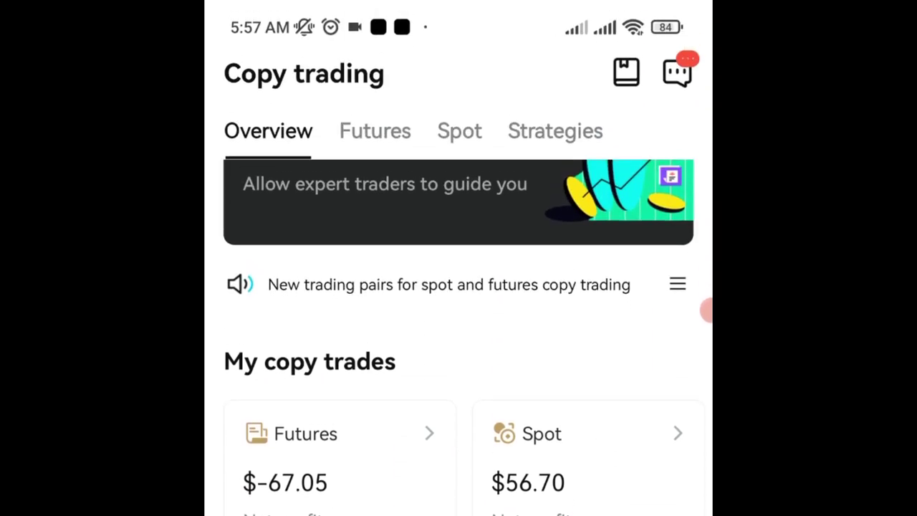
{"action": "mouse_move", "coordinate": [361, 183]}
{"action": "left_mouse_down"}
{"action": "mouse_move", "coordinate": [440, 134]}
{"action": "mouse_move", "coordinate": [379, 175]}
{"action": "left_mouse_up"}
{"action": "left_click_drag", "start_coordinate": [457, 154], "coordinate": [517, 123]}
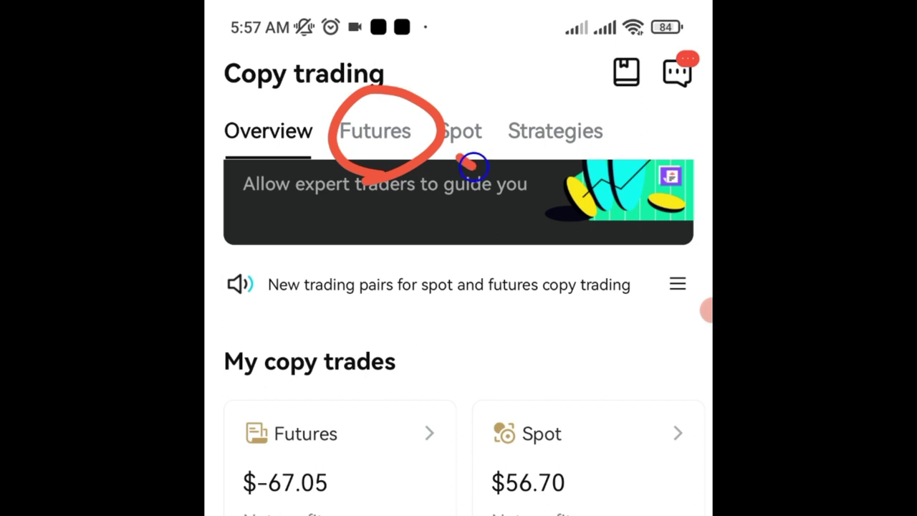
{"action": "left_click_drag", "start_coordinate": [609, 127], "coordinate": [673, 101]}
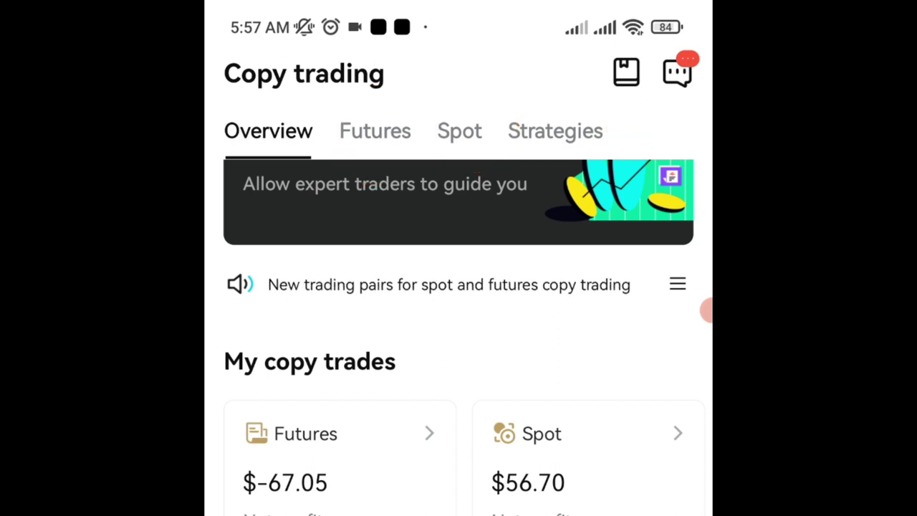
{"action": "left_click_drag", "start_coordinate": [495, 115], "coordinate": [459, 178]}
Step: Show Spot copy traders and scroll to paddi's card at +521.67% ROI, 489/500 copiers
{"action": "left_click", "coordinate": [459, 130]}
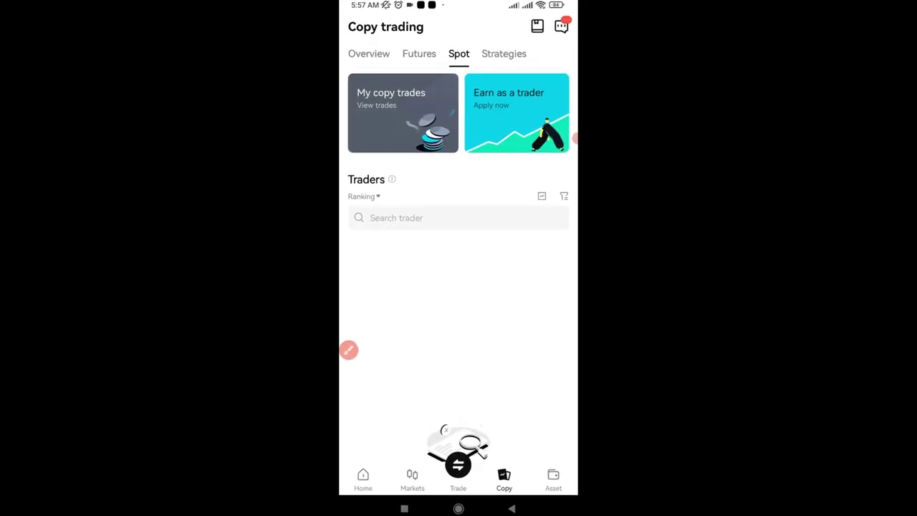
{"action": "scroll", "coordinate": [458, 286], "scroll_direction": "down", "scroll_amount": 2}
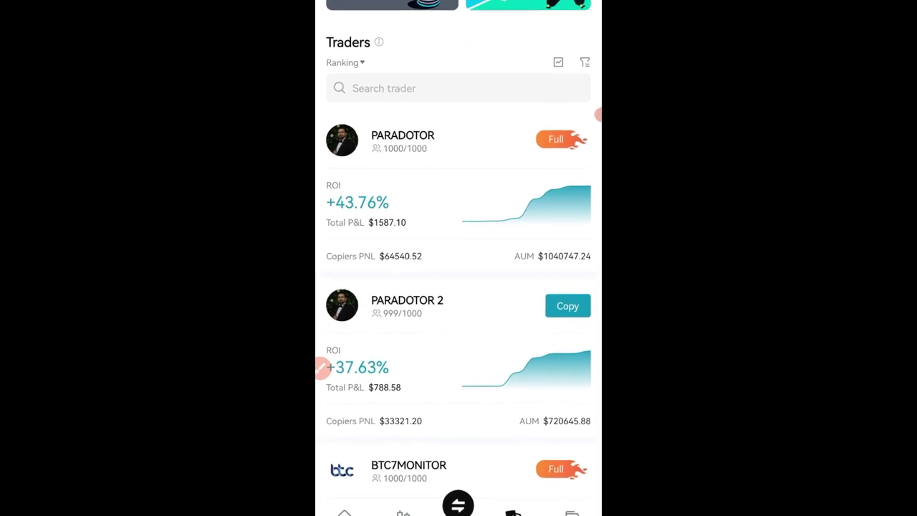
{"action": "scroll", "coordinate": [459, 286], "scroll_direction": "down", "scroll_amount": 2}
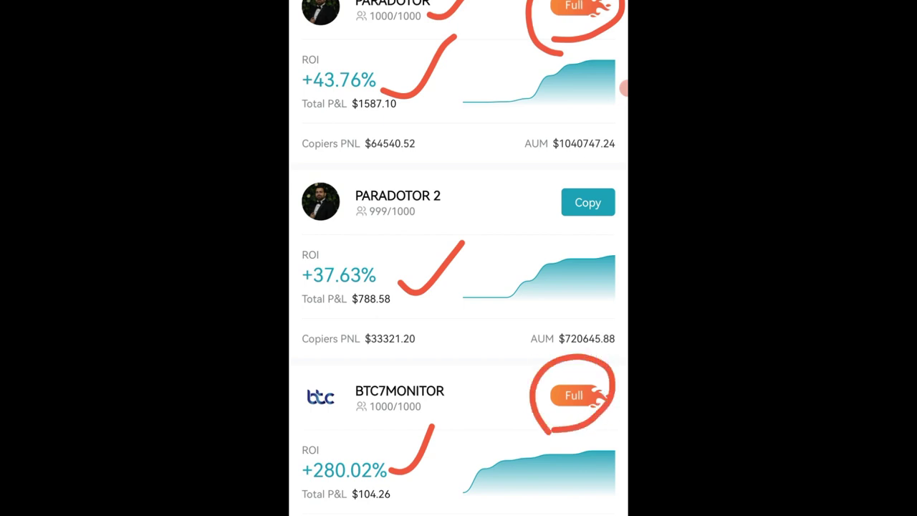
{"action": "scroll", "coordinate": [458, 287], "scroll_direction": "down", "scroll_amount": 3}
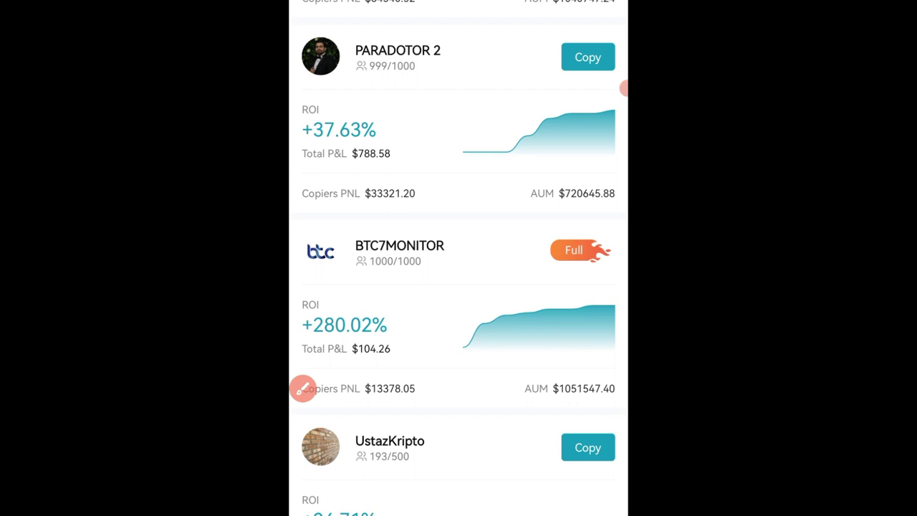
{"action": "scroll", "coordinate": [458, 287], "scroll_direction": "down", "scroll_amount": 2}
{"action": "scroll", "coordinate": [458, 287], "scroll_direction": "down", "scroll_amount": 1}
{"action": "scroll", "coordinate": [458, 287], "scroll_direction": "down", "scroll_amount": 2}
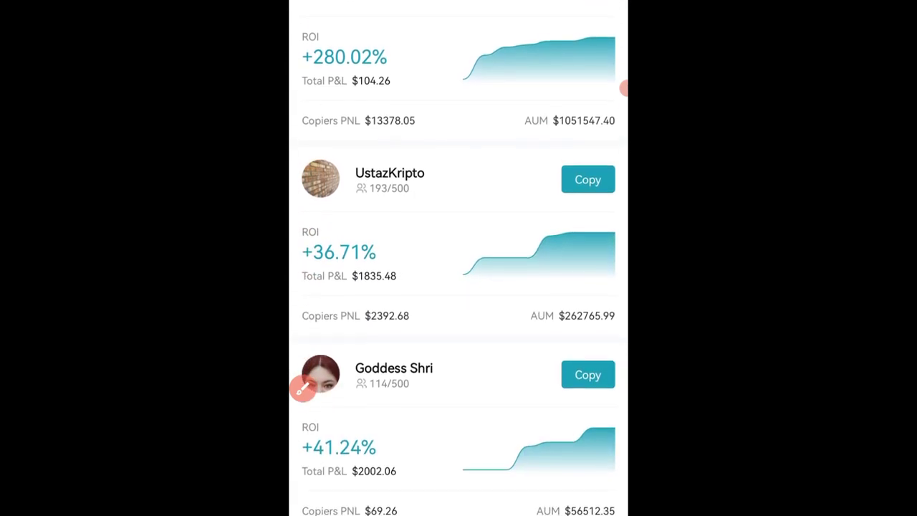
{"action": "scroll", "coordinate": [458, 287], "scroll_direction": "down", "scroll_amount": 2}
{"action": "scroll", "coordinate": [458, 287], "scroll_direction": "down", "scroll_amount": 2}
{"action": "scroll", "coordinate": [459, 287], "scroll_direction": "down", "scroll_amount": 1}
{"action": "scroll", "coordinate": [458, 286], "scroll_direction": "down", "scroll_amount": 2}
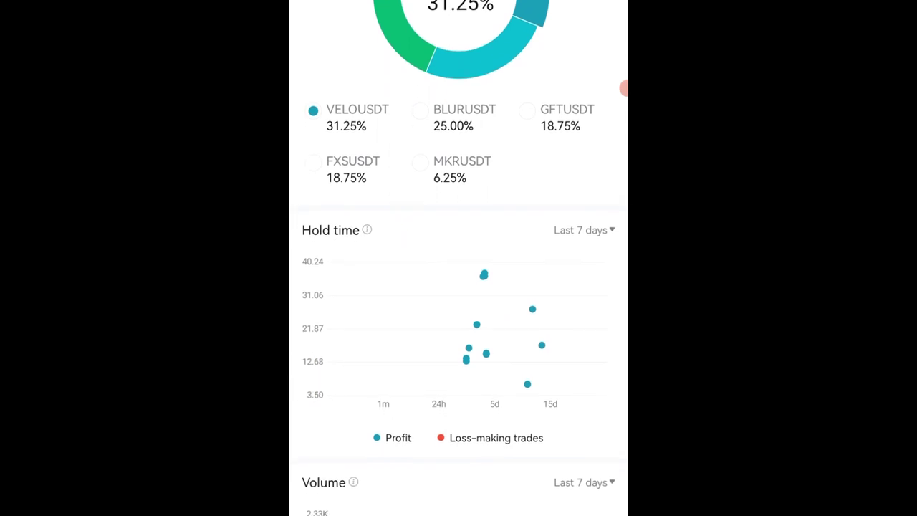
Step: Inspect points on the trader's rising 7-day ROI chart in the Overview
{"action": "left_click_drag", "start_coordinate": [369, 138], "coordinate": [401, 99]}
{"action": "left_click_drag", "start_coordinate": [379, 184], "coordinate": [402, 165]}
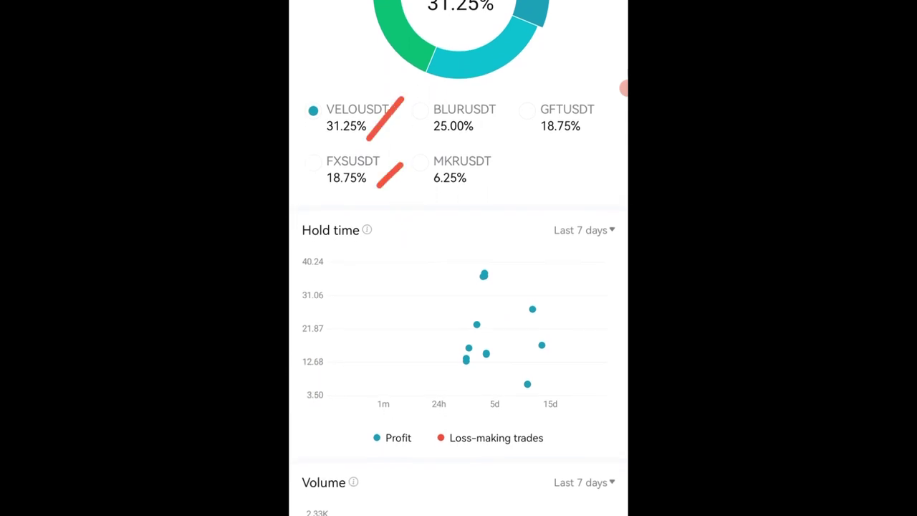
{"action": "left_click_drag", "start_coordinate": [488, 141], "coordinate": [518, 91]}
{"action": "left_click_drag", "start_coordinate": [488, 186], "coordinate": [525, 160]}
{"action": "left_click_drag", "start_coordinate": [575, 139], "coordinate": [604, 120]}
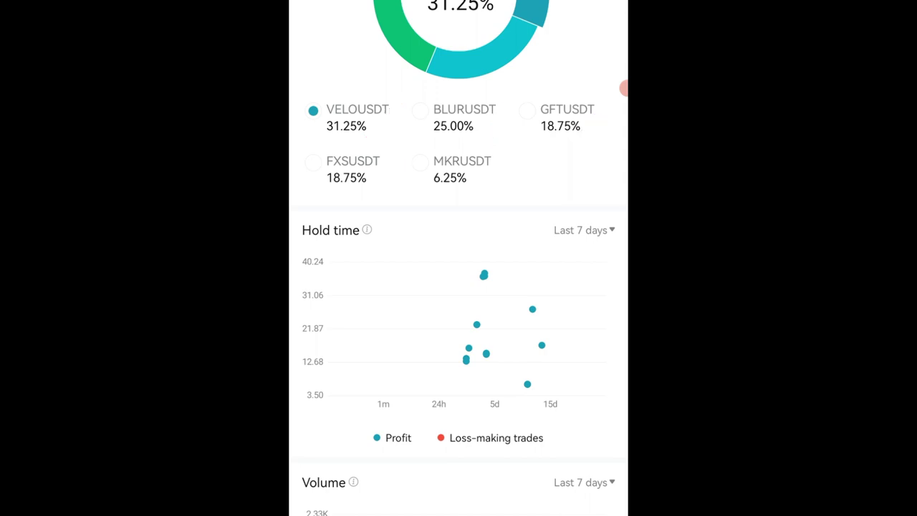
Step: Return to the top of the Overview showing 77 orders and 489/500 followers
{"action": "scroll", "coordinate": [459, 287], "scroll_direction": "down", "scroll_amount": 2}
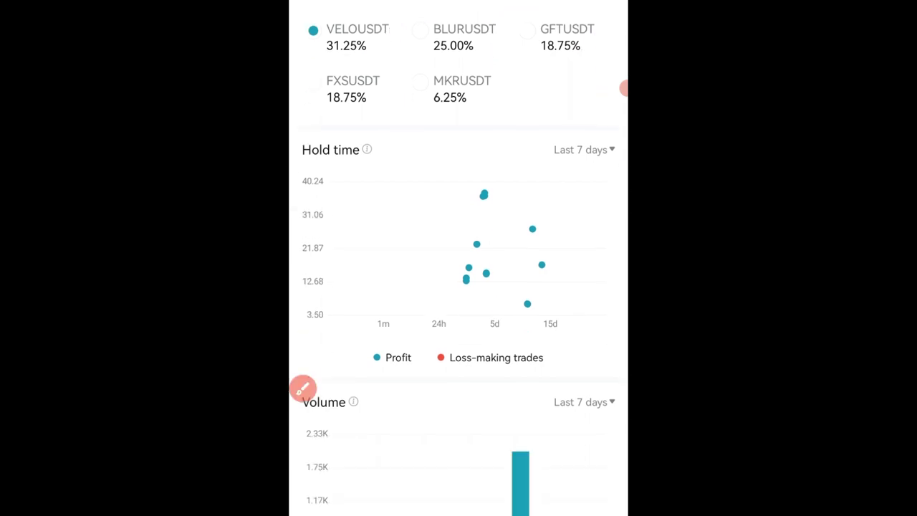
{"action": "scroll", "coordinate": [459, 258], "scroll_direction": "up", "scroll_amount": 4}
{"action": "scroll", "coordinate": [458, 258], "scroll_direction": "up", "scroll_amount": 4}
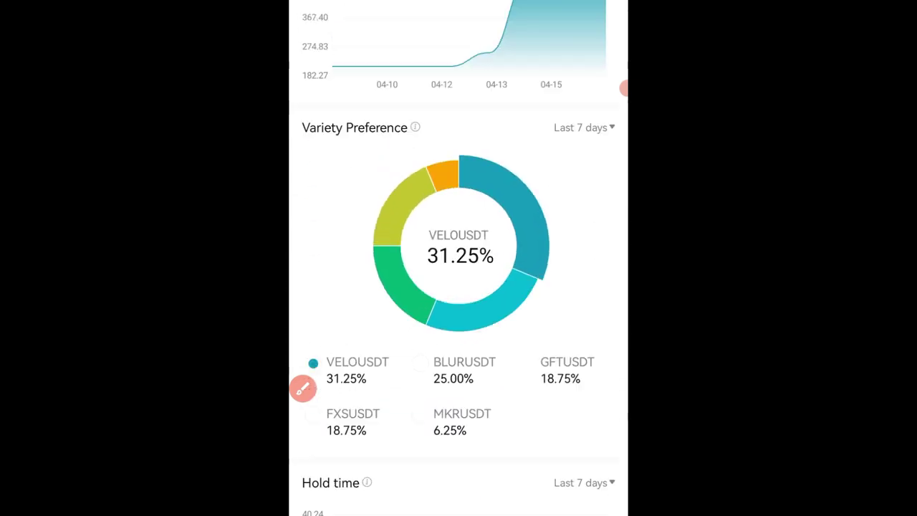
{"action": "scroll", "coordinate": [459, 258], "scroll_direction": "up", "scroll_amount": 4}
{"action": "scroll", "coordinate": [459, 258], "scroll_direction": "up", "scroll_amount": 5}
{"action": "scroll", "coordinate": [459, 258], "scroll_direction": "up", "scroll_amount": 4}
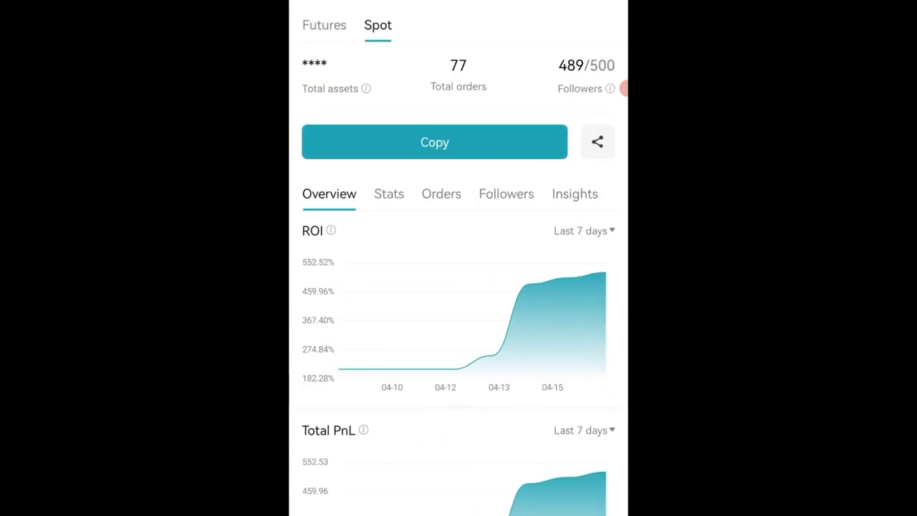
{"action": "mouse_move", "coordinate": [384, 226]}
{"action": "left_mouse_down"}
{"action": "mouse_move", "coordinate": [348, 232]}
{"action": "mouse_move", "coordinate": [393, 226]}
{"action": "left_mouse_up"}
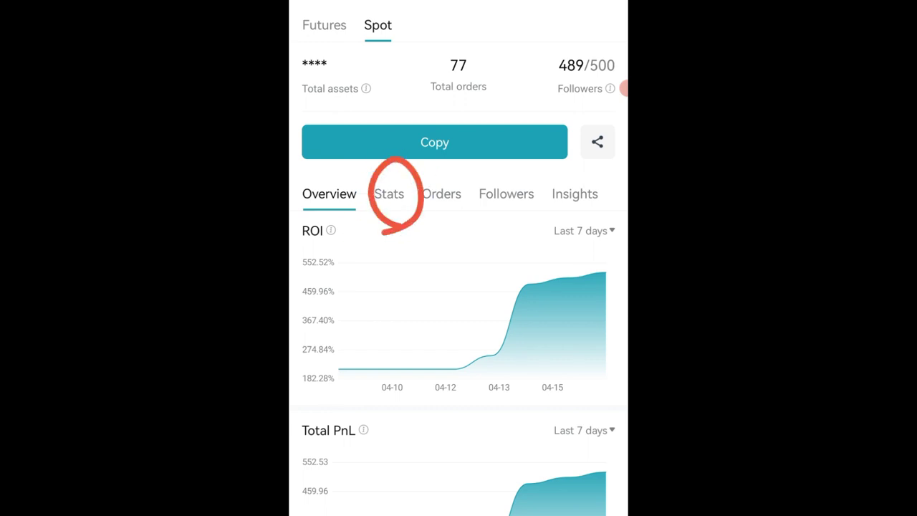
Step: Review the trader's performance highlights on the Stats tab
{"action": "left_click", "coordinate": [389, 193]}
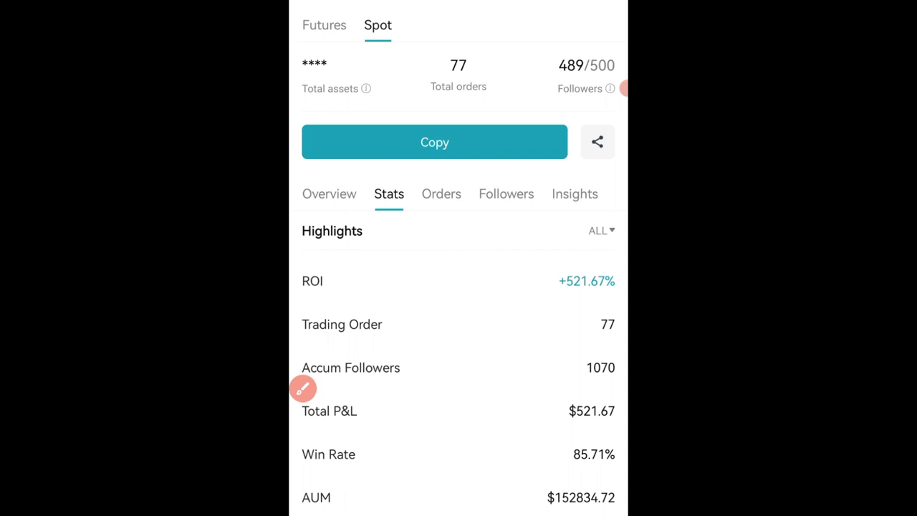
{"action": "scroll", "coordinate": [459, 287], "scroll_direction": "down", "scroll_amount": 3}
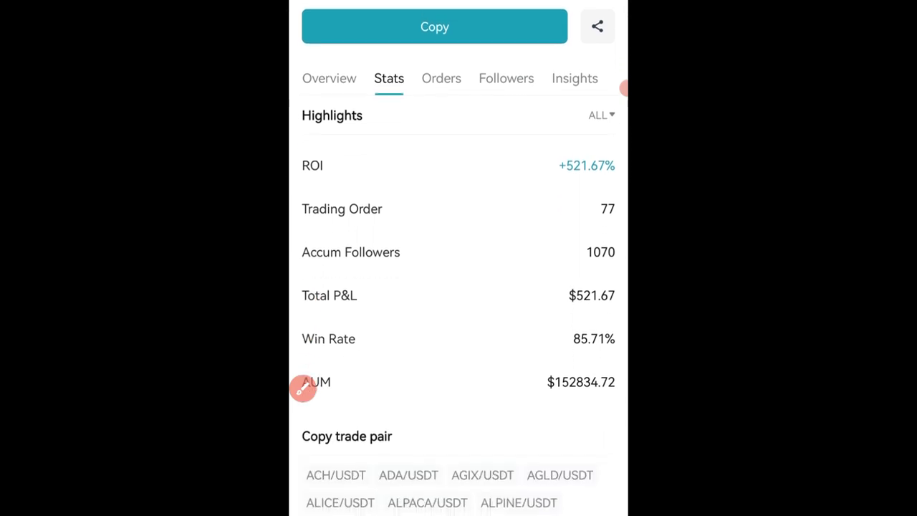
{"action": "scroll", "coordinate": [458, 287], "scroll_direction": "down", "scroll_amount": 2}
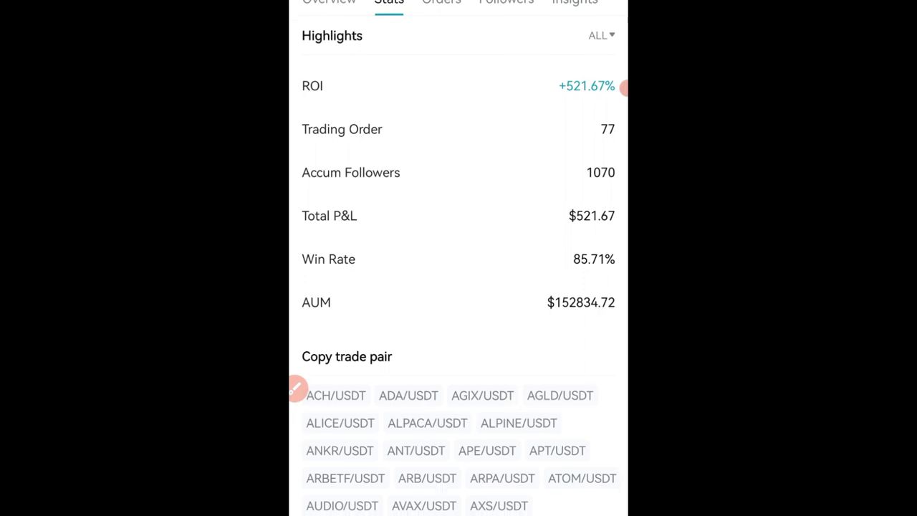
{"action": "scroll", "coordinate": [296, 387], "scroll_direction": "down", "scroll_amount": 2}
{"action": "scroll", "coordinate": [296, 387], "scroll_direction": "up", "scroll_amount": 3}
{"action": "scroll", "coordinate": [296, 388], "scroll_direction": "up", "scroll_amount": 3}
{"action": "scroll", "coordinate": [296, 388], "scroll_direction": "down", "scroll_amount": 5}
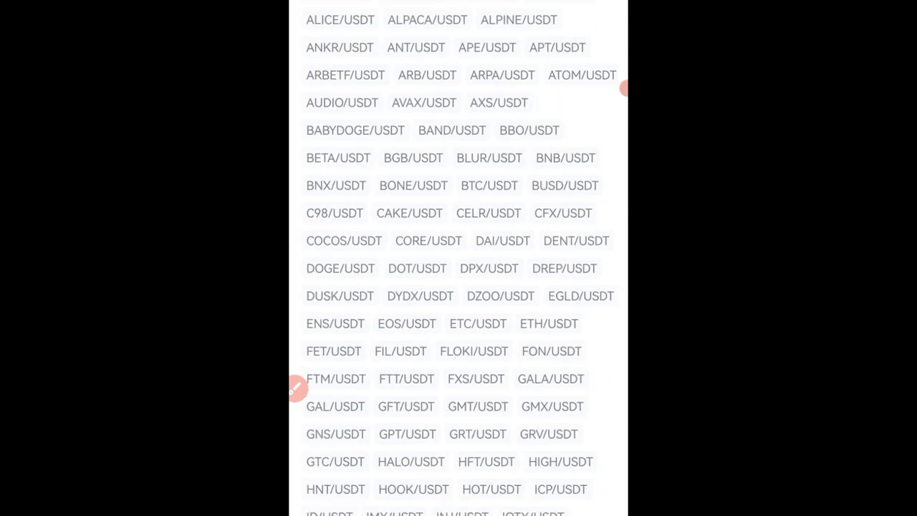
{"action": "scroll", "coordinate": [296, 388], "scroll_direction": "down", "scroll_amount": 2}
{"action": "scroll", "coordinate": [296, 388], "scroll_direction": "up", "scroll_amount": 7}
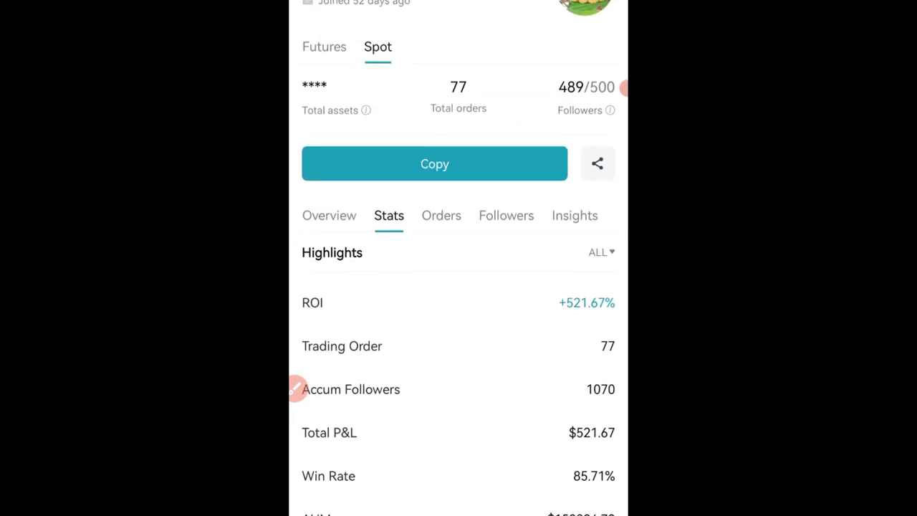
Step: Show the trader's current trades on the Orders tab, starting with STX/USDT buys
{"action": "left_click", "coordinate": [441, 215]}
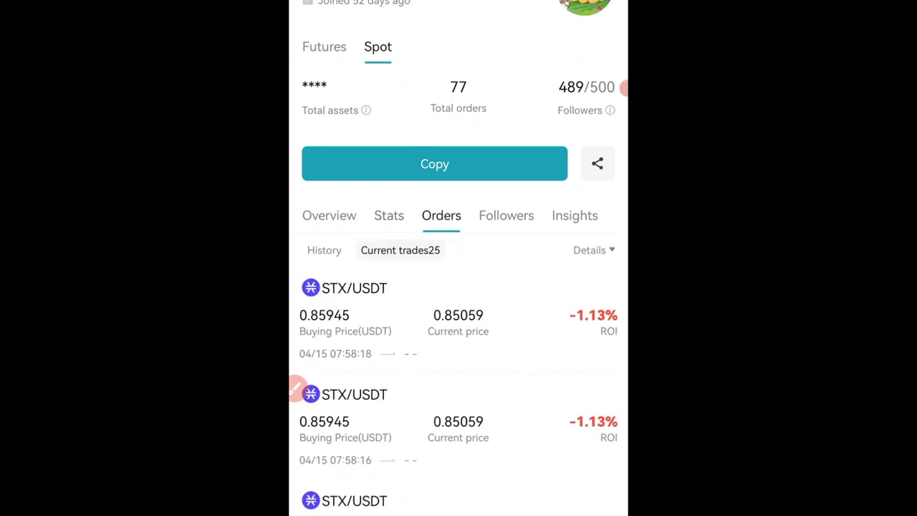
{"action": "scroll", "coordinate": [296, 388], "scroll_direction": "down", "scroll_amount": 3}
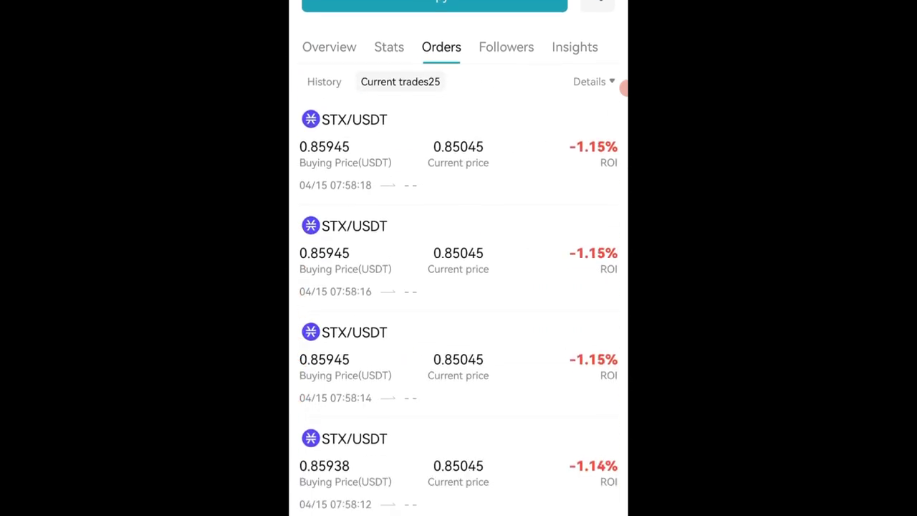
{"action": "left_click_drag", "start_coordinate": [459, 188], "coordinate": [507, 158]}
{"action": "left_click_drag", "start_coordinate": [576, 194], "coordinate": [615, 163]}
{"action": "left_click_drag", "start_coordinate": [572, 295], "coordinate": [613, 263]}
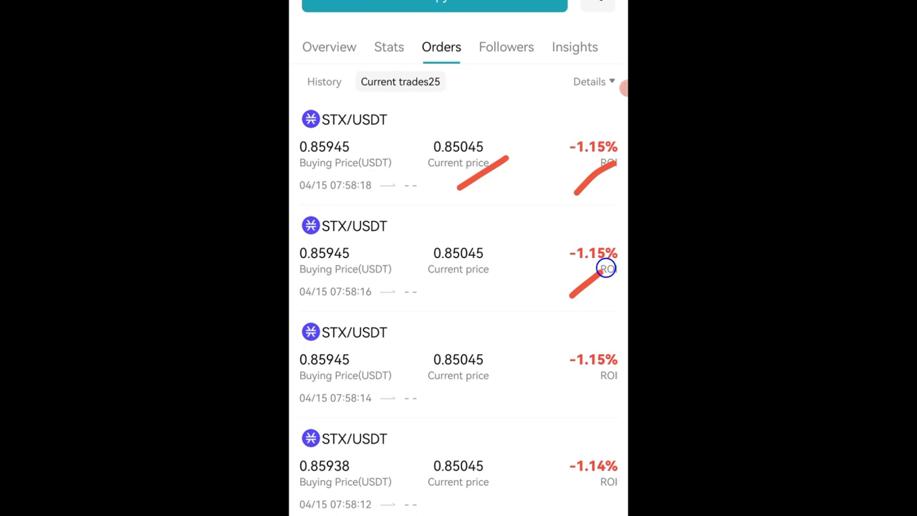
{"action": "left_click_drag", "start_coordinate": [485, 397], "coordinate": [528, 351]}
{"action": "left_click_drag", "start_coordinate": [486, 489], "coordinate": [528, 433]}
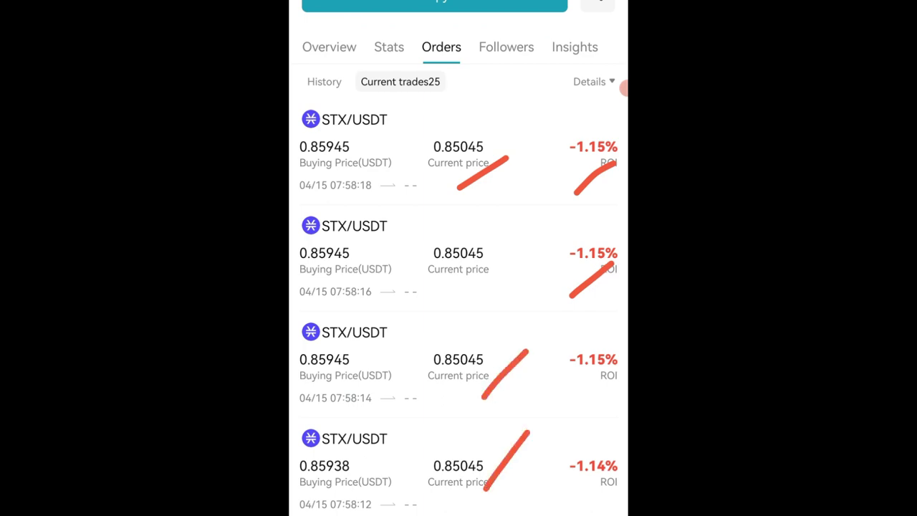
Step: Browse all 25 current trades, including KEY, VELO and MKR positions with ROI
{"action": "scroll", "coordinate": [459, 286], "scroll_direction": "down", "scroll_amount": 4}
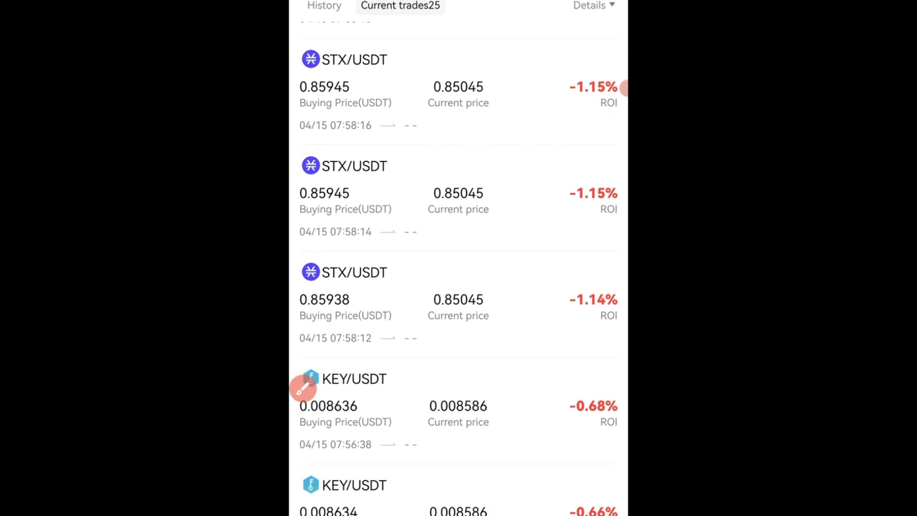
{"action": "scroll", "coordinate": [303, 388], "scroll_direction": "down", "scroll_amount": 4}
{"action": "scroll", "coordinate": [303, 388], "scroll_direction": "down", "scroll_amount": 10}
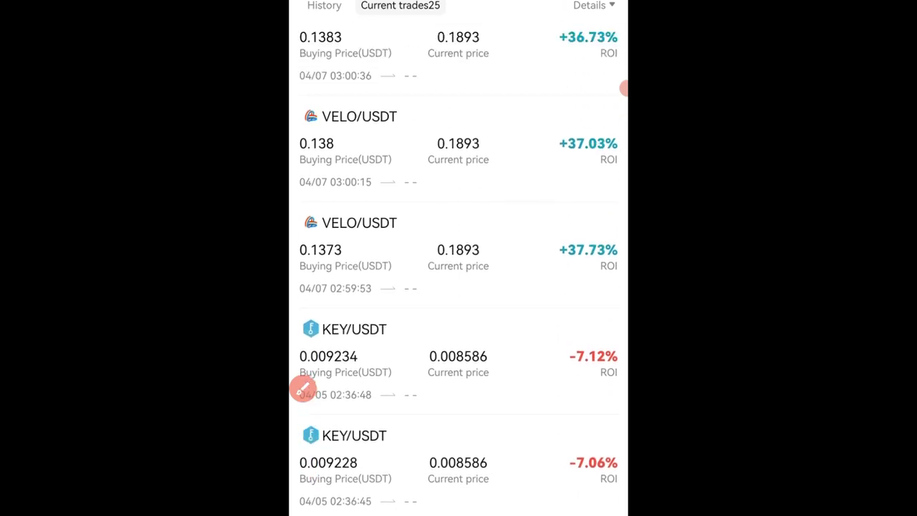
{"action": "scroll", "coordinate": [303, 388], "scroll_direction": "up", "scroll_amount": 3}
{"action": "scroll", "coordinate": [303, 387], "scroll_direction": "down", "scroll_amount": 2}
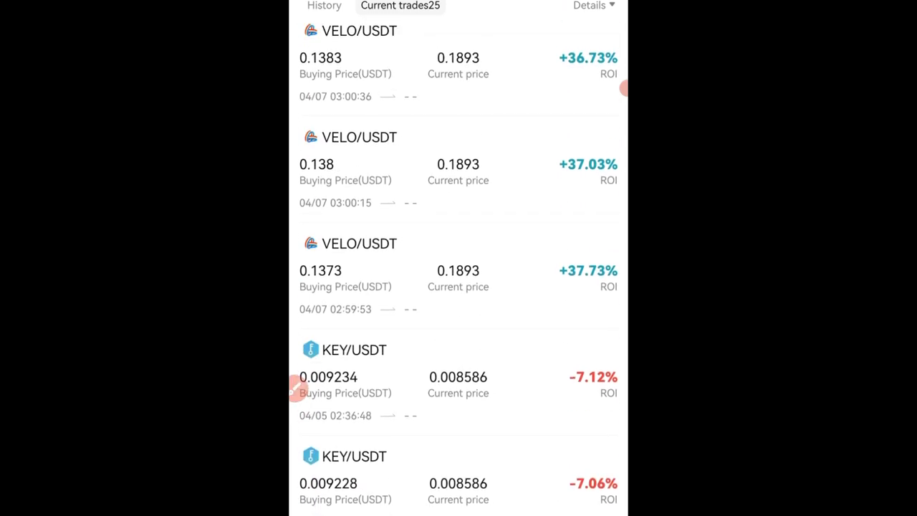
{"action": "scroll", "coordinate": [297, 387], "scroll_direction": "down", "scroll_amount": 1}
{"action": "scroll", "coordinate": [296, 387], "scroll_direction": "up", "scroll_amount": 2}
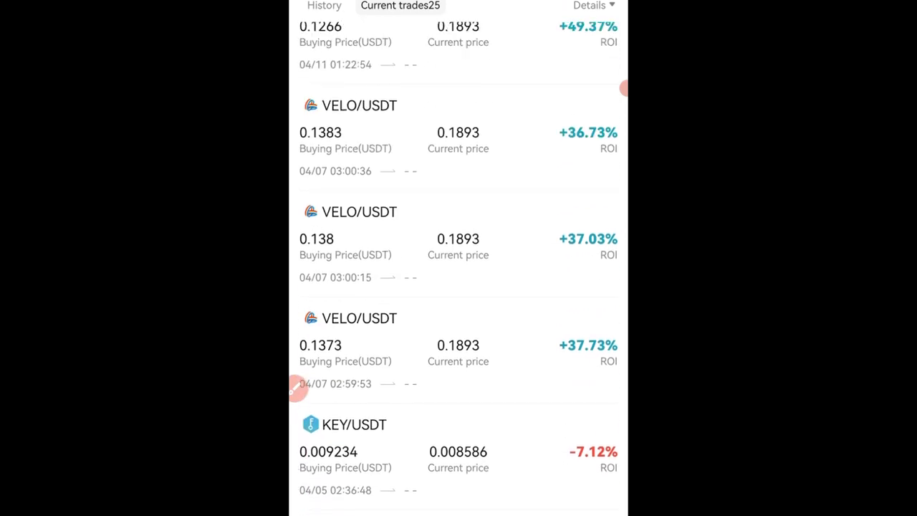
{"action": "scroll", "coordinate": [297, 388], "scroll_direction": "up", "scroll_amount": 1}
{"action": "scroll", "coordinate": [297, 387], "scroll_direction": "up", "scroll_amount": 1}
{"action": "scroll", "coordinate": [297, 388], "scroll_direction": "down", "scroll_amount": 3}
{"action": "scroll", "coordinate": [296, 388], "scroll_direction": "down", "scroll_amount": 6}
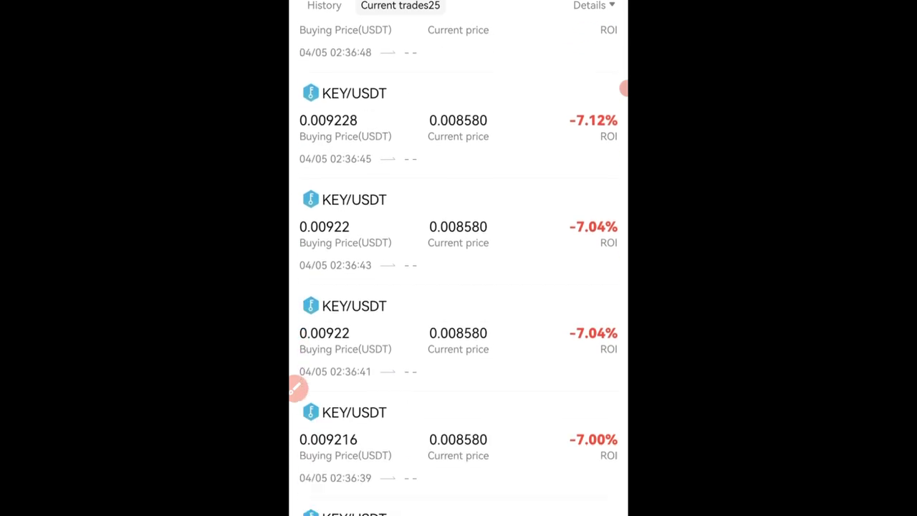
{"action": "scroll", "coordinate": [297, 388], "scroll_direction": "down", "scroll_amount": 8}
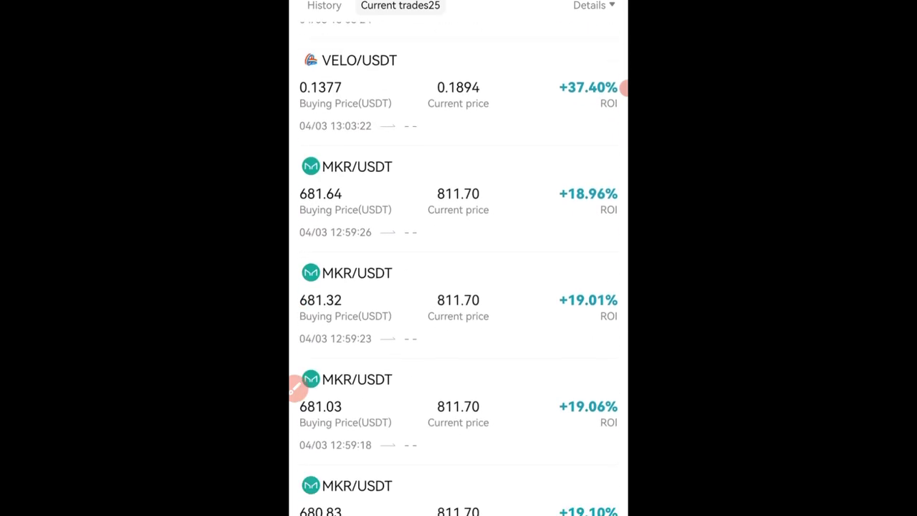
{"action": "scroll", "coordinate": [297, 388], "scroll_direction": "up", "scroll_amount": 8}
{"action": "scroll", "coordinate": [297, 388], "scroll_direction": "up", "scroll_amount": 8}
{"action": "scroll", "coordinate": [297, 387], "scroll_direction": "up", "scroll_amount": 7}
{"action": "scroll", "coordinate": [297, 388], "scroll_direction": "up", "scroll_amount": 2}
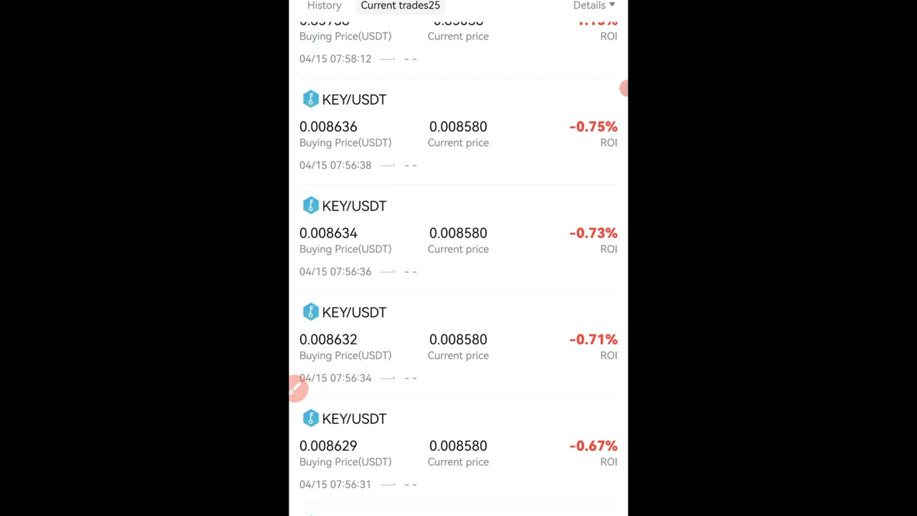
{"action": "scroll", "coordinate": [297, 388], "scroll_direction": "up", "scroll_amount": 3}
{"action": "scroll", "coordinate": [296, 388], "scroll_direction": "up", "scroll_amount": 2}
{"action": "scroll", "coordinate": [296, 388], "scroll_direction": "up", "scroll_amount": 3}
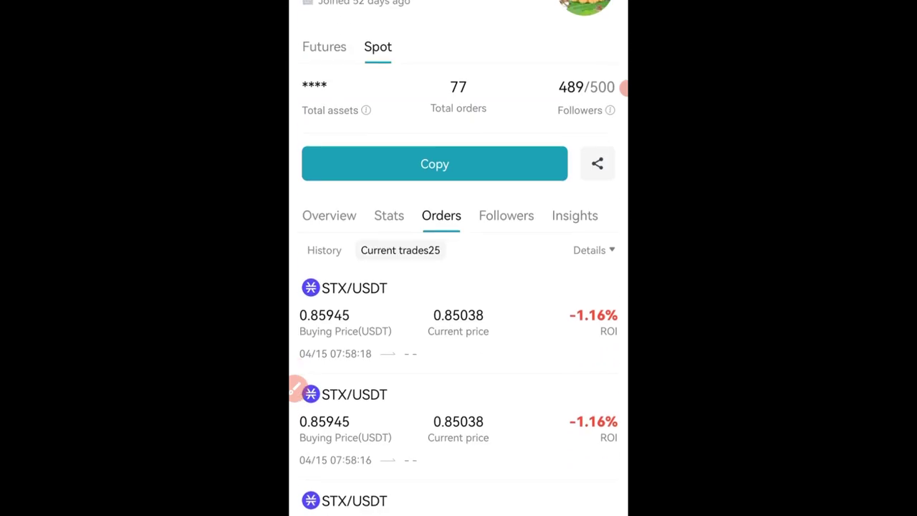
Step: Review the trader's top followers and their profits on the Followers tab
{"action": "left_click", "coordinate": [507, 216]}
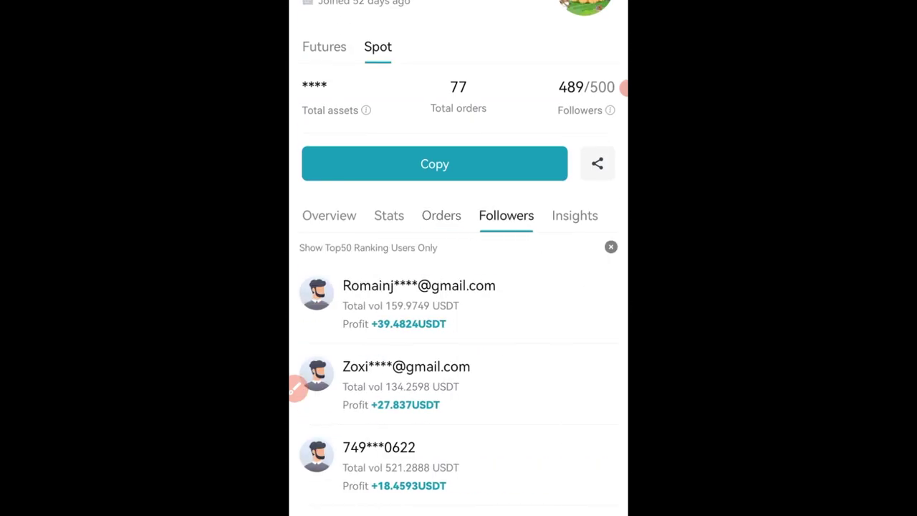
{"action": "scroll", "coordinate": [296, 388], "scroll_direction": "down", "scroll_amount": 2}
{"action": "scroll", "coordinate": [296, 388], "scroll_direction": "down", "scroll_amount": 1}
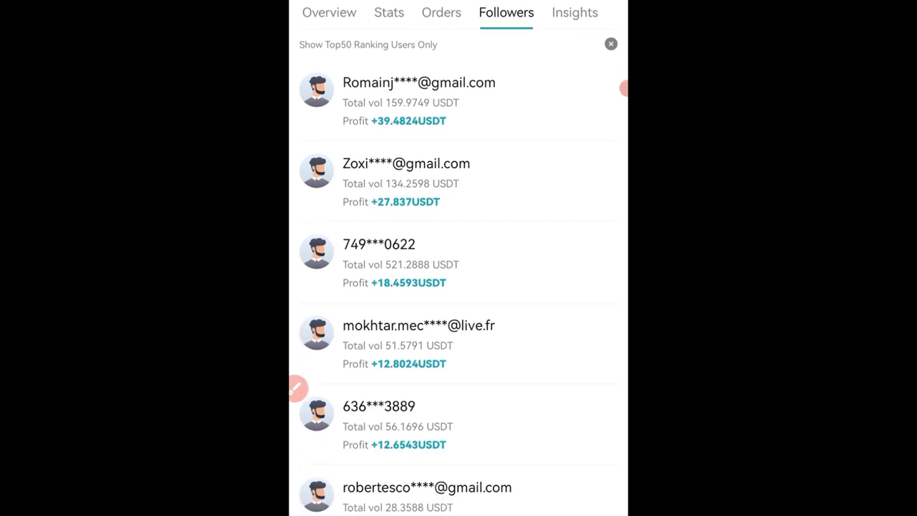
{"action": "scroll", "coordinate": [296, 387], "scroll_direction": "down", "scroll_amount": 1}
{"action": "scroll", "coordinate": [297, 388], "scroll_direction": "down", "scroll_amount": 3}
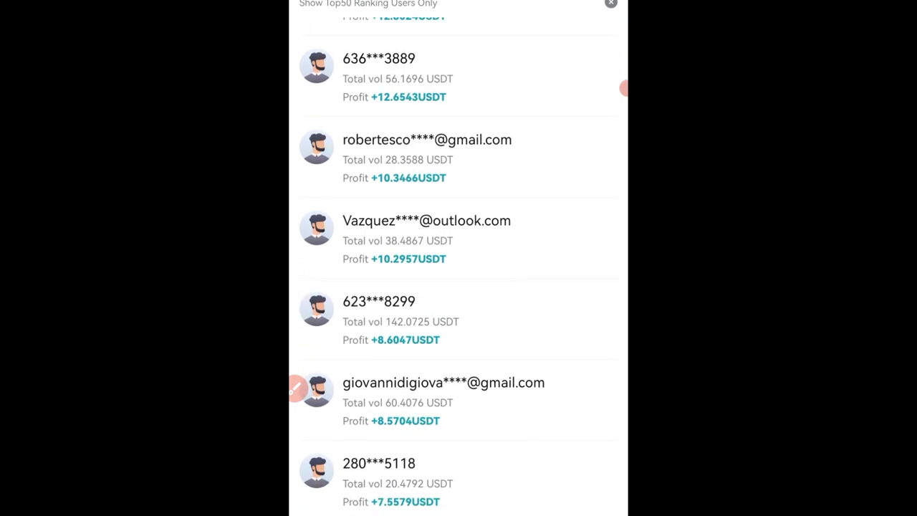
{"action": "scroll", "coordinate": [297, 388], "scroll_direction": "up", "scroll_amount": 8}
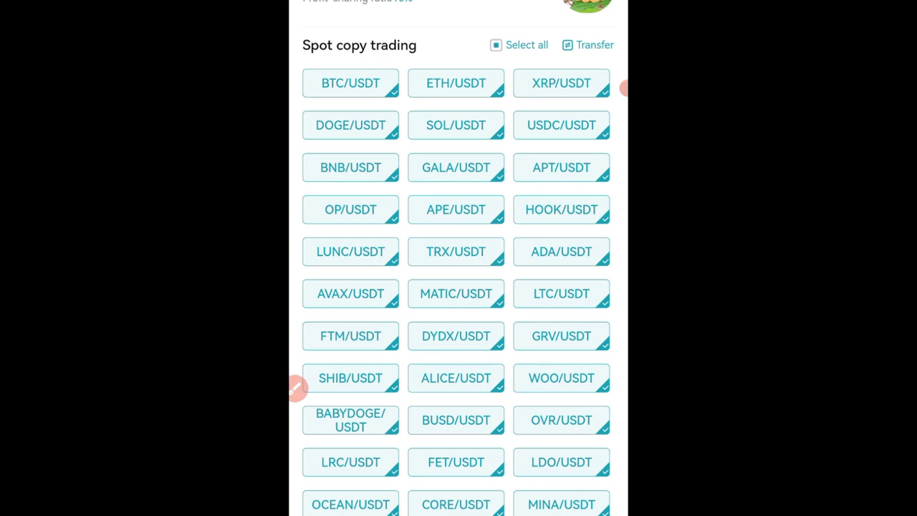
Step: Keep all spot pairs selected and Fixed amount mode, leaving the 10–3000 USD limit empty
{"action": "scroll", "coordinate": [457, 258], "scroll_direction": "down", "scroll_amount": 5}
{"action": "scroll", "coordinate": [457, 258], "scroll_direction": "down", "scroll_amount": 5}
{"action": "scroll", "coordinate": [456, 257], "scroll_direction": "down", "scroll_amount": 5}
{"action": "scroll", "coordinate": [456, 258], "scroll_direction": "down", "scroll_amount": 5}
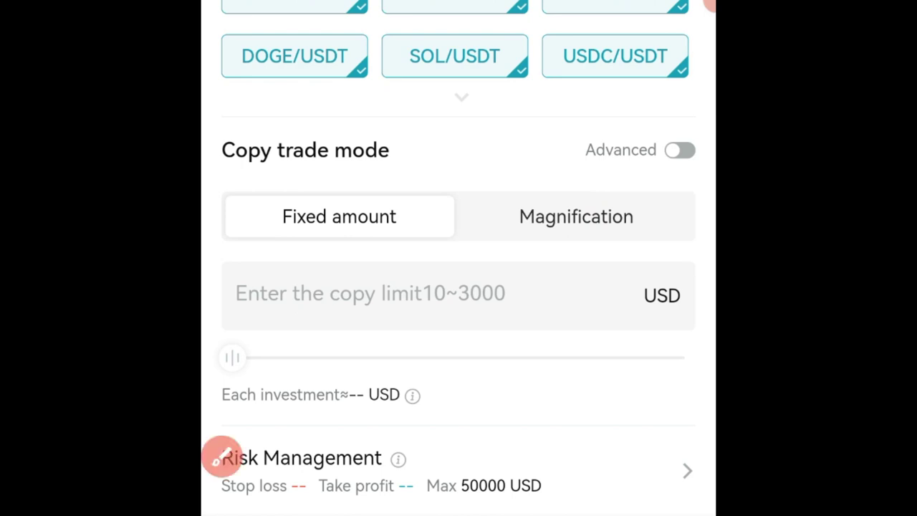
{"action": "mouse_move", "coordinate": [351, 265]}
{"action": "left_mouse_down"}
{"action": "mouse_move", "coordinate": [395, 268]}
{"action": "mouse_move", "coordinate": [488, 166]}
{"action": "left_mouse_up"}
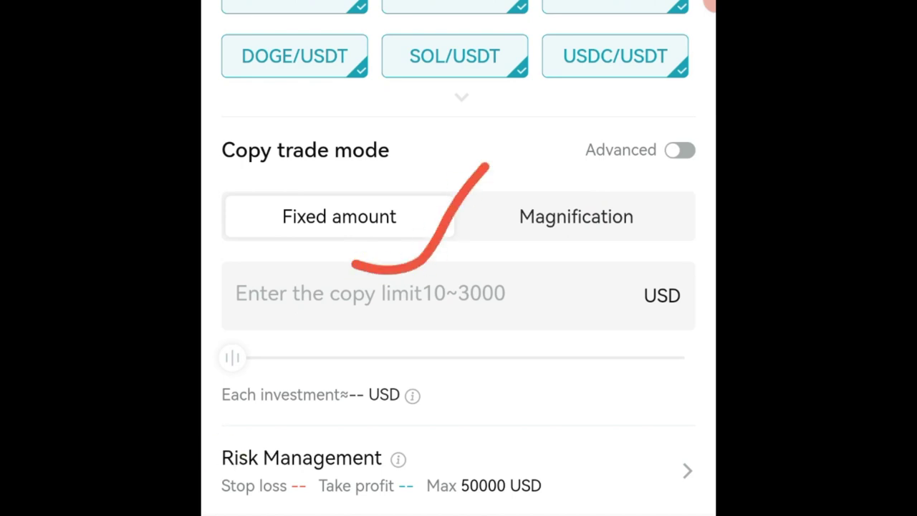
{"action": "mouse_move", "coordinate": [563, 269]}
{"action": "left_mouse_down"}
{"action": "mouse_move", "coordinate": [695, 207]}
{"action": "mouse_move", "coordinate": [557, 269]}
{"action": "left_mouse_up"}
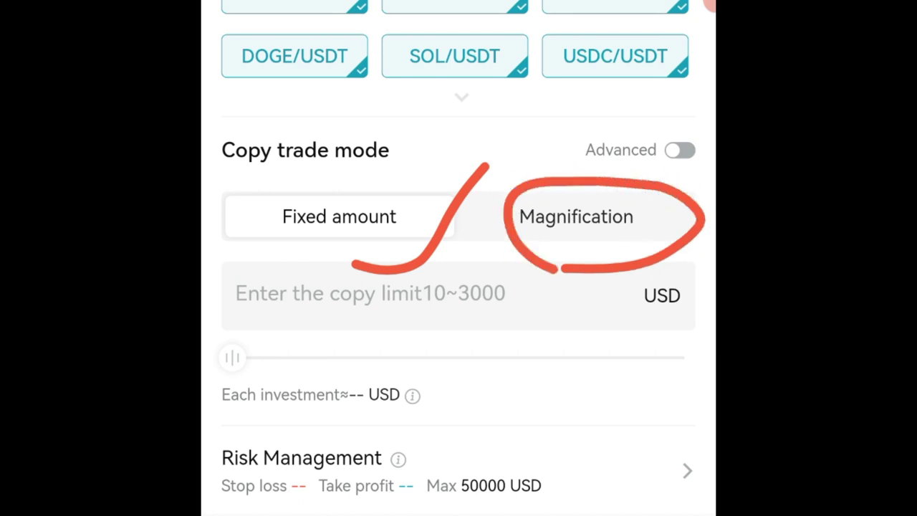
{"action": "mouse_move", "coordinate": [297, 279]}
{"action": "left_mouse_down"}
{"action": "mouse_move", "coordinate": [315, 326]}
{"action": "mouse_move", "coordinate": [316, 274]}
{"action": "left_mouse_up"}
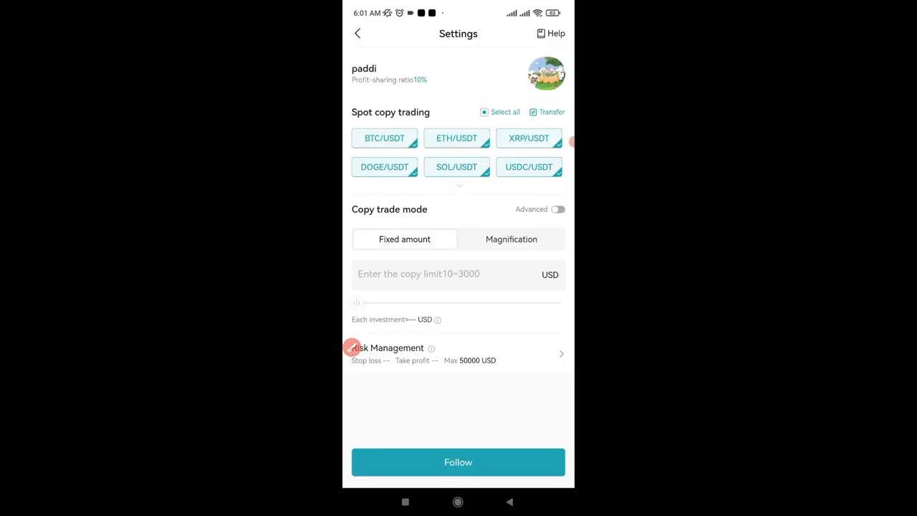
{"action": "left_click", "coordinate": [419, 274]}
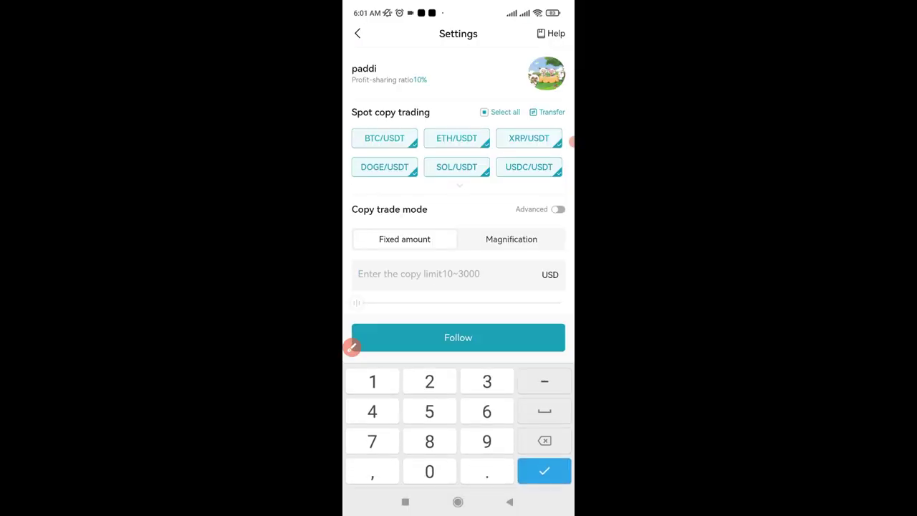
{"action": "type", "text": "10"}
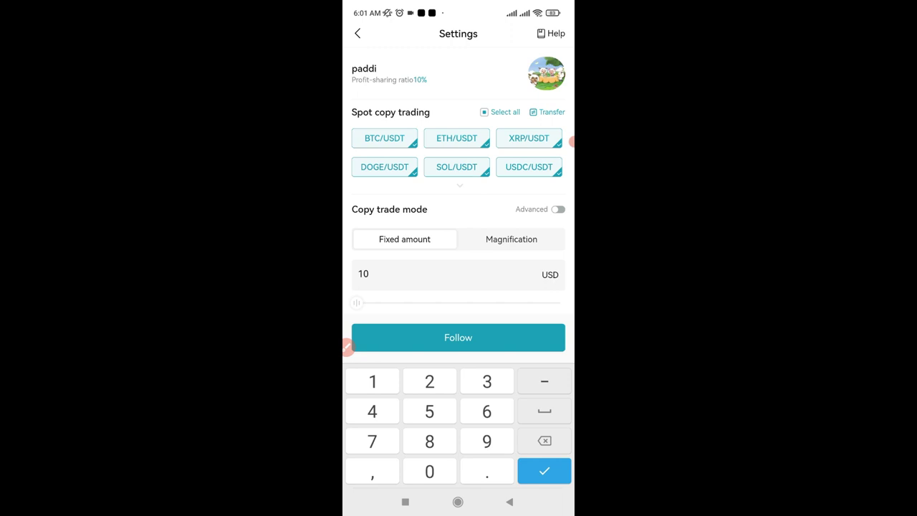
{"action": "type", "text": "0"}
{"action": "key", "text": "Escape"}
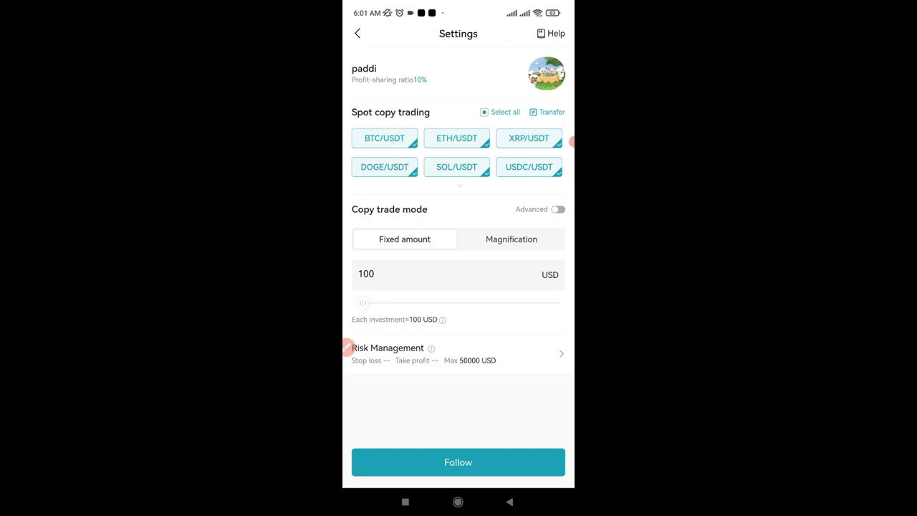
{"action": "left_click", "coordinate": [444, 273]}
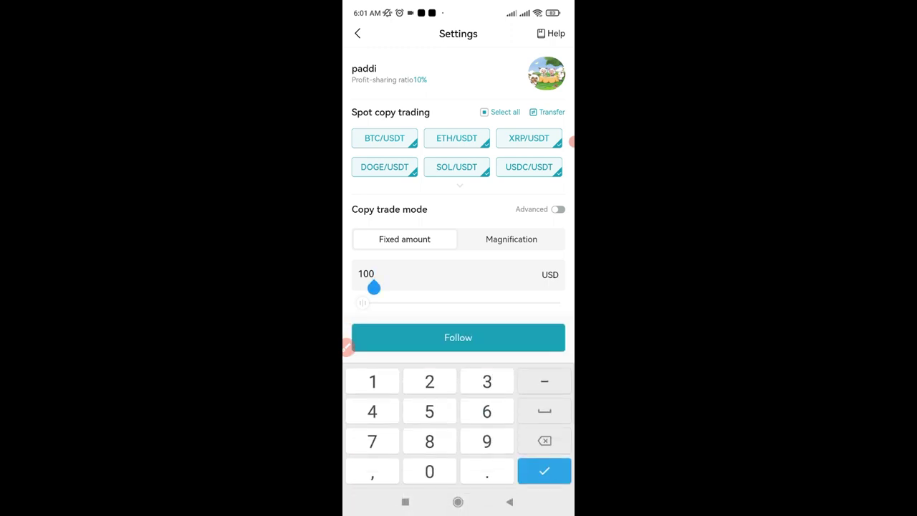
{"action": "left_click", "coordinate": [545, 441]}
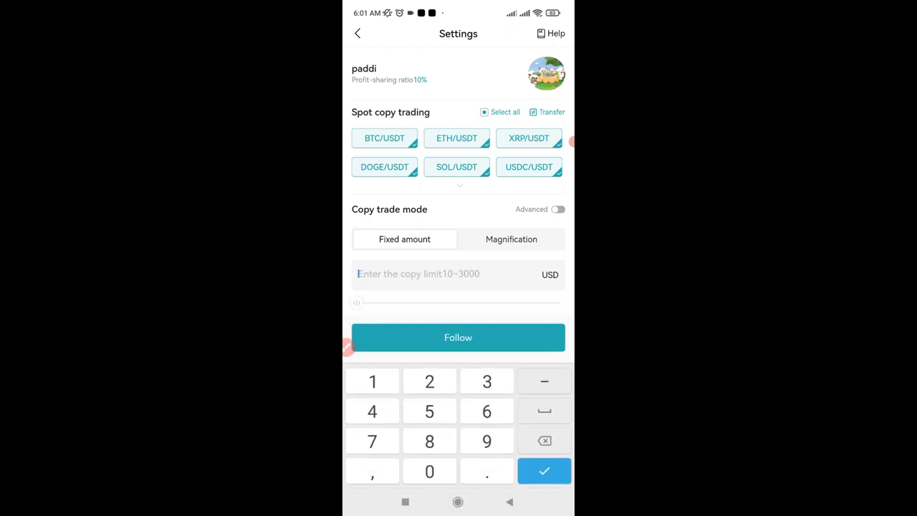
{"action": "left_click", "coordinate": [348, 347]}
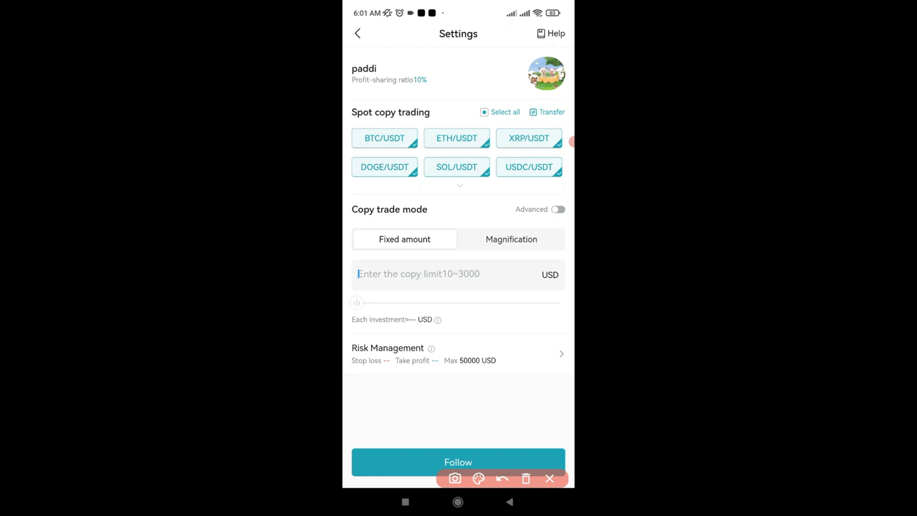
{"action": "mouse_move", "coordinate": [444, 291]}
{"action": "left_mouse_down"}
{"action": "mouse_move", "coordinate": [471, 283]}
{"action": "mouse_move", "coordinate": [432, 270]}
{"action": "left_mouse_up"}
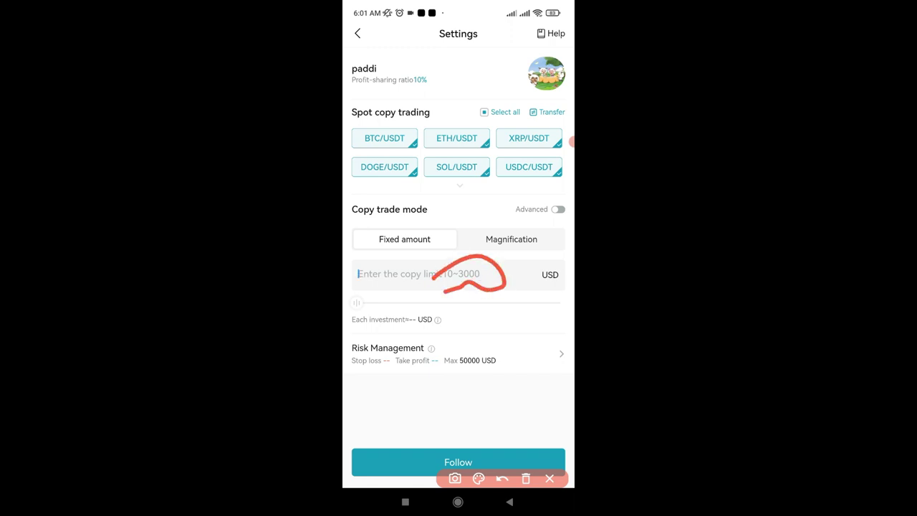
{"action": "left_click", "coordinate": [502, 478]}
{"action": "left_click", "coordinate": [550, 477]}
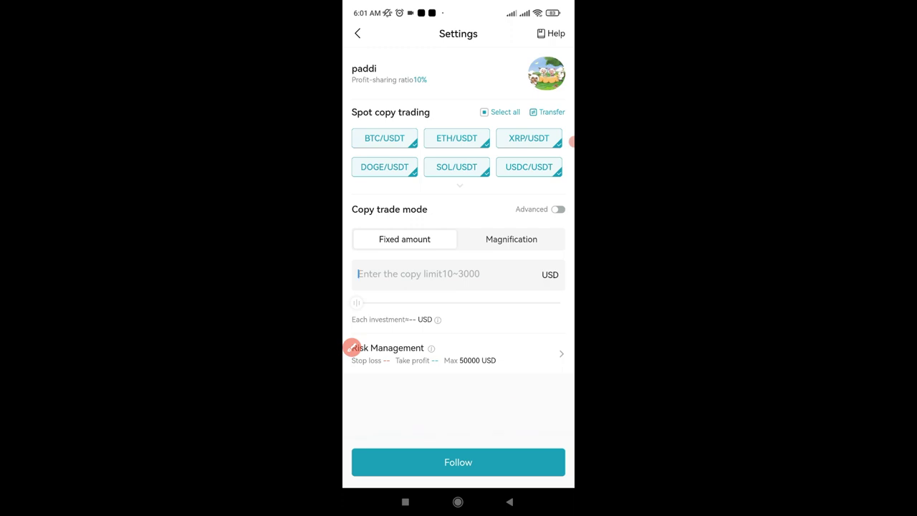
{"action": "left_click", "coordinate": [351, 347]}
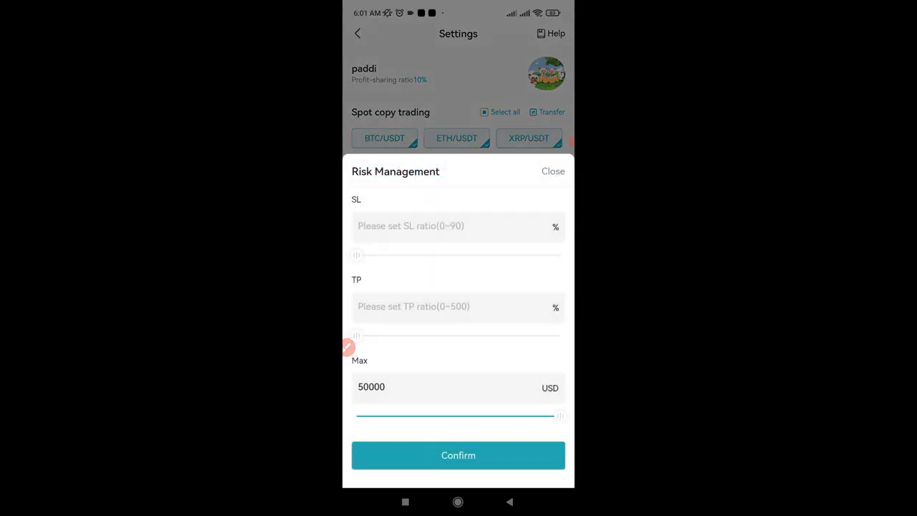
{"action": "left_click", "coordinate": [554, 172]}
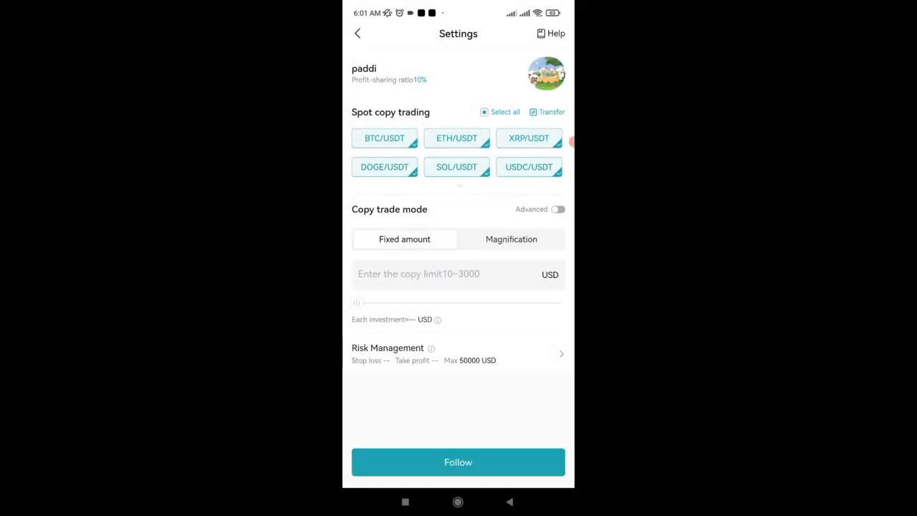
{"action": "left_click", "coordinate": [348, 347]}
{"action": "left_click_drag", "start_coordinate": [383, 385], "coordinate": [384, 370]}
{"action": "left_click", "coordinate": [526, 478]}
{"action": "left_click", "coordinate": [458, 353]}
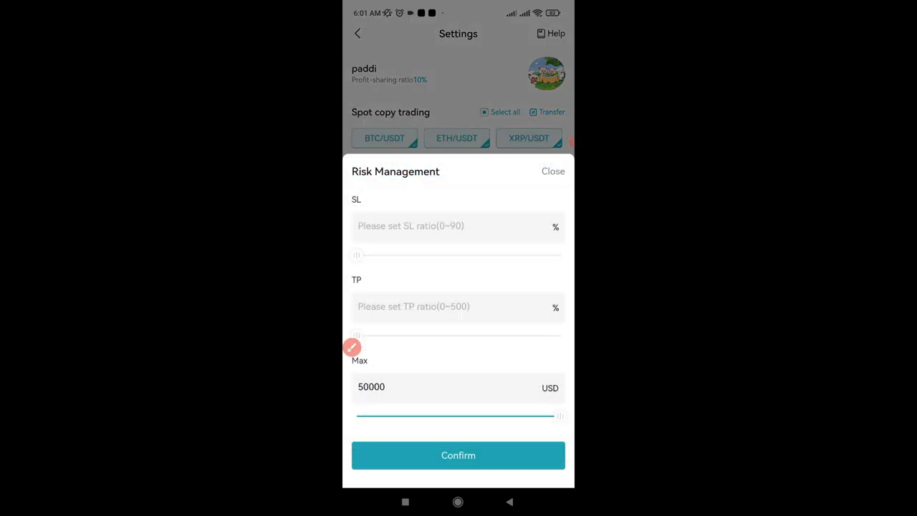
{"action": "key", "text": "Escape"}
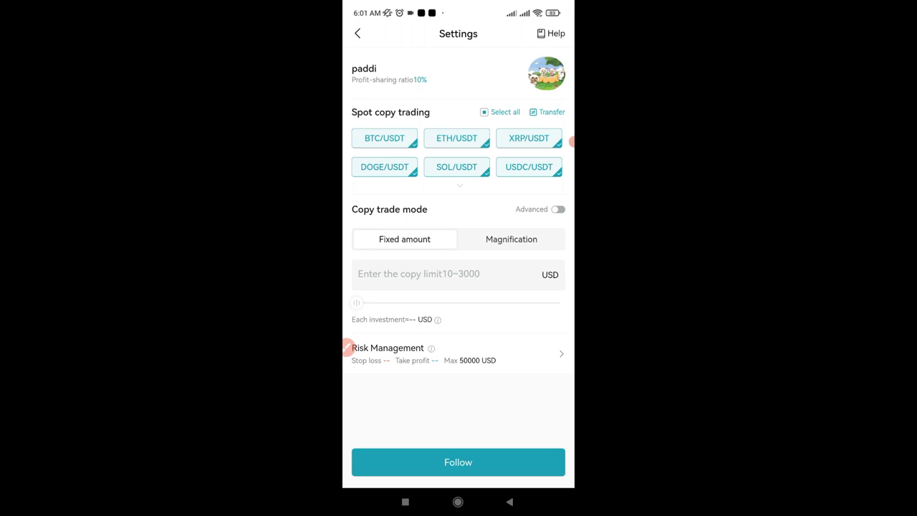
{"action": "left_click", "coordinate": [558, 209]}
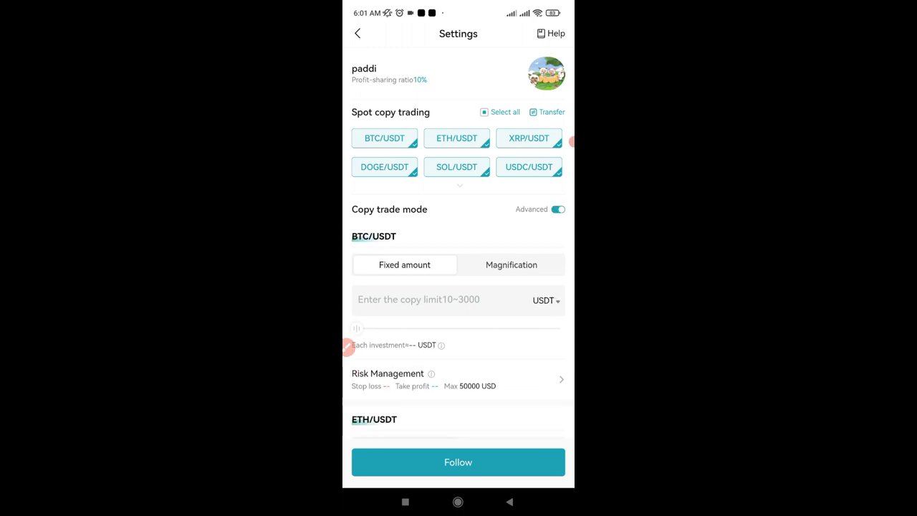
{"action": "scroll", "coordinate": [458, 287], "scroll_direction": "down", "scroll_amount": 3}
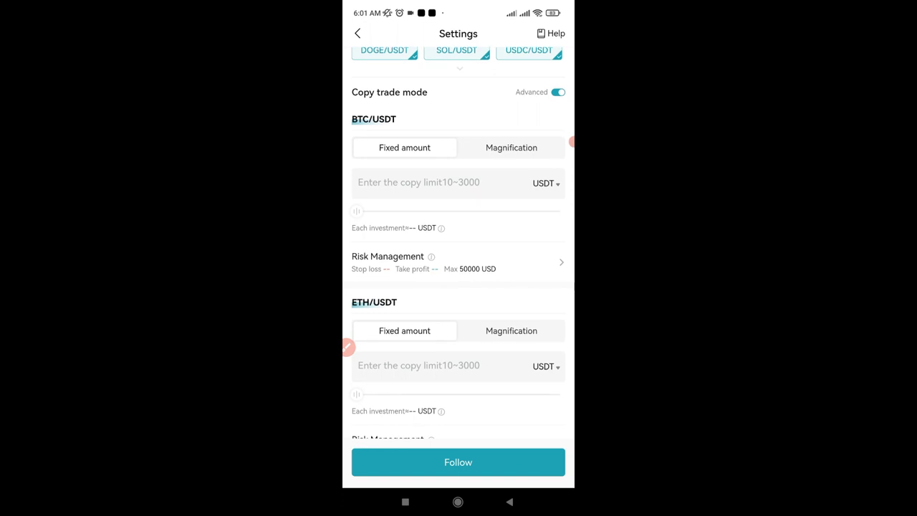
{"action": "scroll", "coordinate": [458, 287], "scroll_direction": "down", "scroll_amount": 2}
{"action": "scroll", "coordinate": [459, 244], "scroll_direction": "down", "scroll_amount": 1}
{"action": "scroll", "coordinate": [459, 243], "scroll_direction": "down", "scroll_amount": 2}
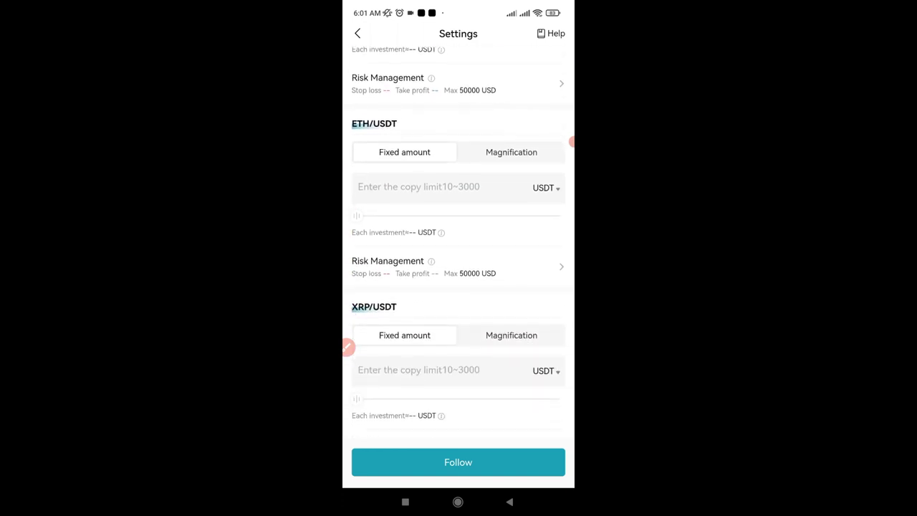
{"action": "scroll", "coordinate": [459, 243], "scroll_direction": "down", "scroll_amount": 2}
{"action": "scroll", "coordinate": [458, 243], "scroll_direction": "down", "scroll_amount": 1}
{"action": "scroll", "coordinate": [458, 244], "scroll_direction": "down", "scroll_amount": 3}
{"action": "scroll", "coordinate": [458, 244], "scroll_direction": "down", "scroll_amount": 1}
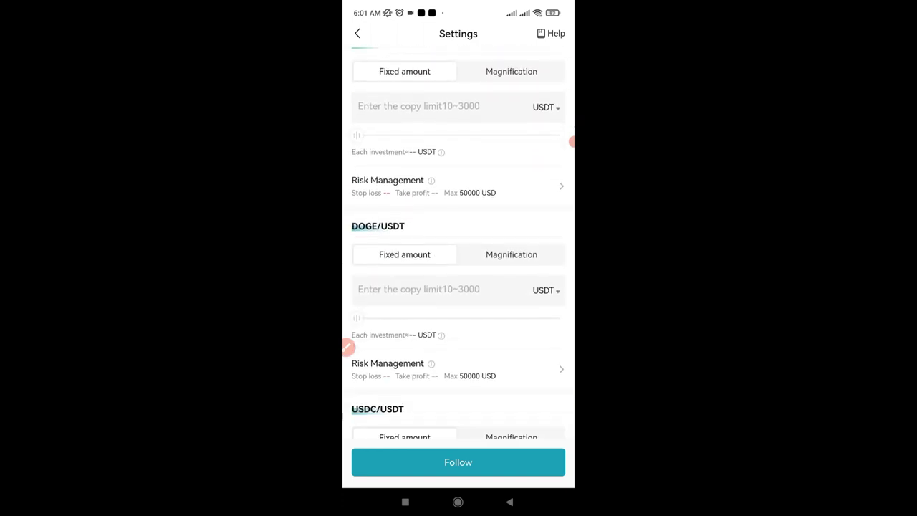
{"action": "scroll", "coordinate": [459, 244], "scroll_direction": "down", "scroll_amount": 2}
{"action": "scroll", "coordinate": [458, 243], "scroll_direction": "down", "scroll_amount": 4}
{"action": "scroll", "coordinate": [458, 244], "scroll_direction": "down", "scroll_amount": 2}
{"action": "scroll", "coordinate": [459, 244], "scroll_direction": "up", "scroll_amount": 1}
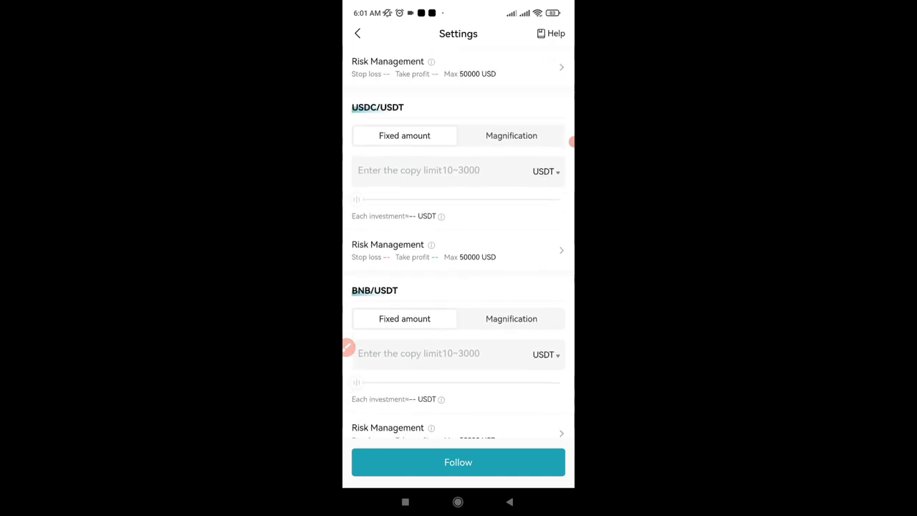
{"action": "scroll", "coordinate": [459, 243], "scroll_direction": "up", "scroll_amount": 6}
{"action": "scroll", "coordinate": [459, 243], "scroll_direction": "up", "scroll_amount": 2}
{"action": "scroll", "coordinate": [348, 347], "scroll_direction": "up", "scroll_amount": 1}
{"action": "scroll", "coordinate": [348, 346], "scroll_direction": "up", "scroll_amount": 2}
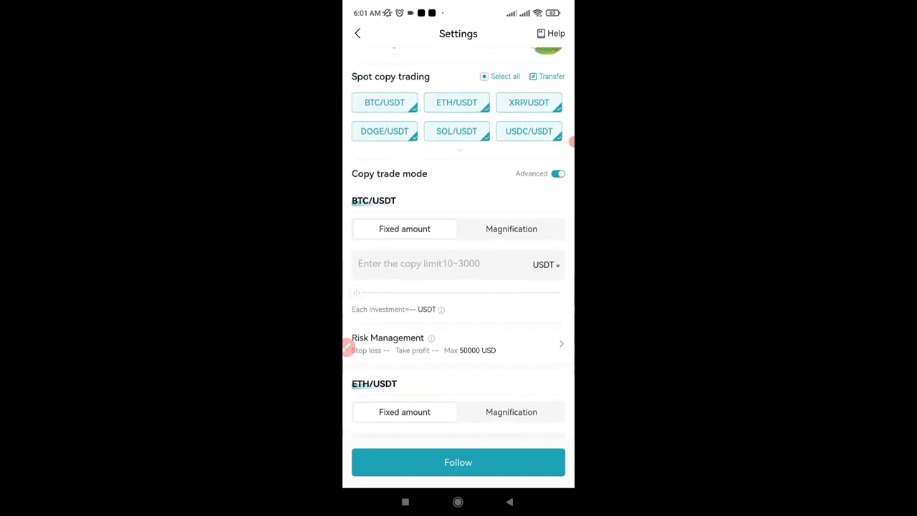
{"action": "scroll", "coordinate": [347, 347], "scroll_direction": "up", "scroll_amount": 1}
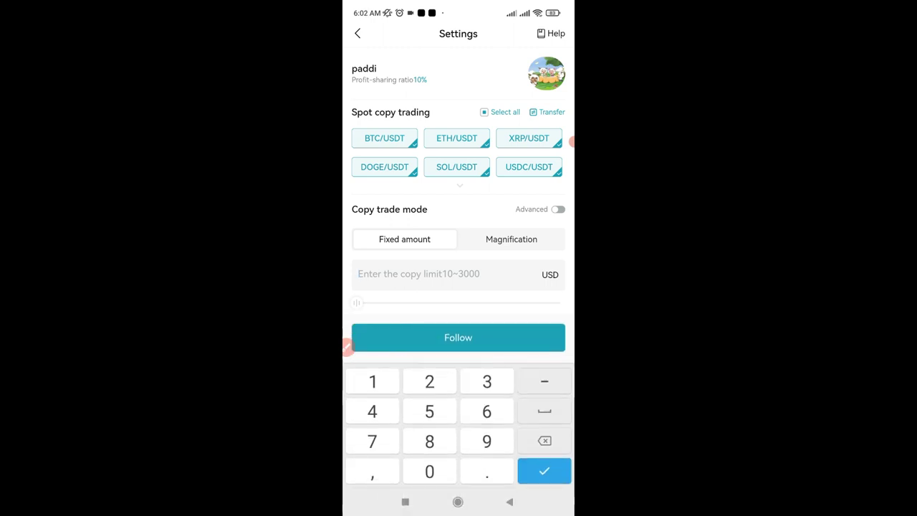
Step: Follow paddi at a fixed 50 USD per pair and review the copy trade confirmation
{"action": "type", "text": "50"}
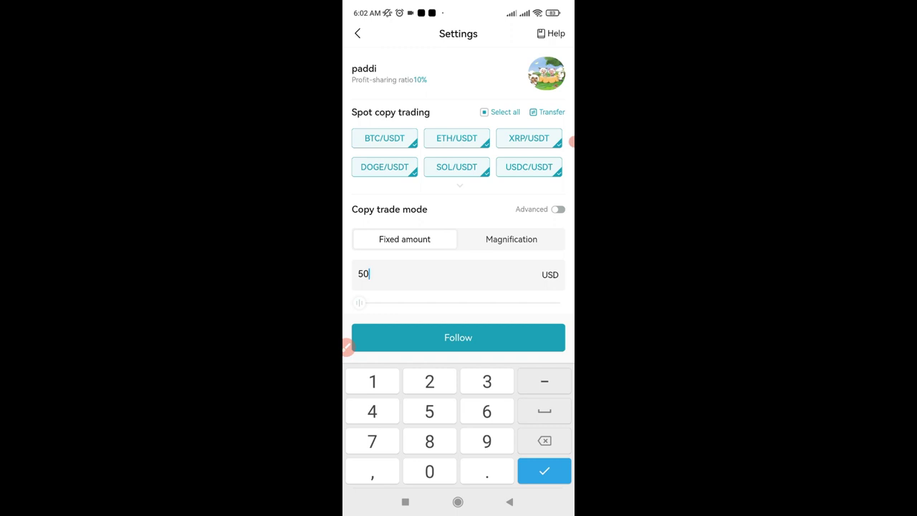
{"action": "left_click", "coordinate": [353, 346]}
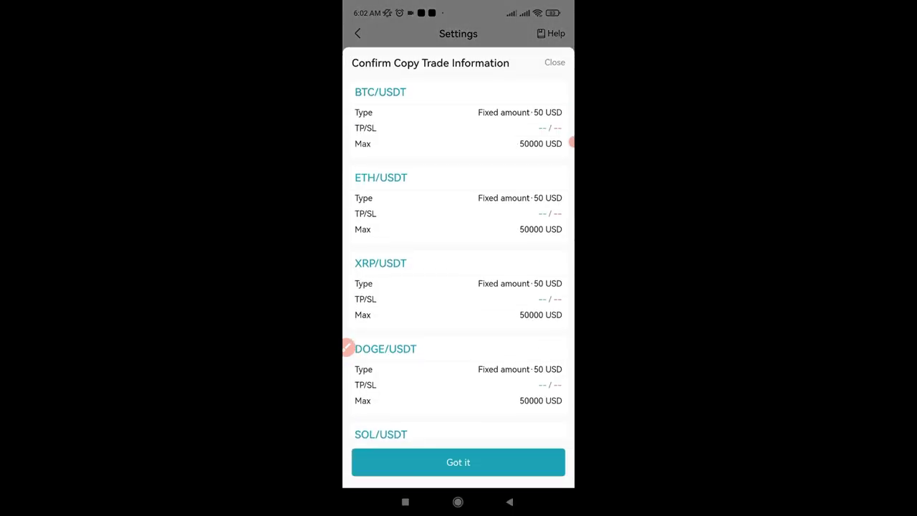
{"action": "scroll", "coordinate": [346, 348], "scroll_direction": "down", "scroll_amount": 1}
{"action": "scroll", "coordinate": [347, 347], "scroll_direction": "down", "scroll_amount": 5}
{"action": "scroll", "coordinate": [346, 348], "scroll_direction": "down", "scroll_amount": 5}
{"action": "scroll", "coordinate": [347, 347], "scroll_direction": "down", "scroll_amount": 5}
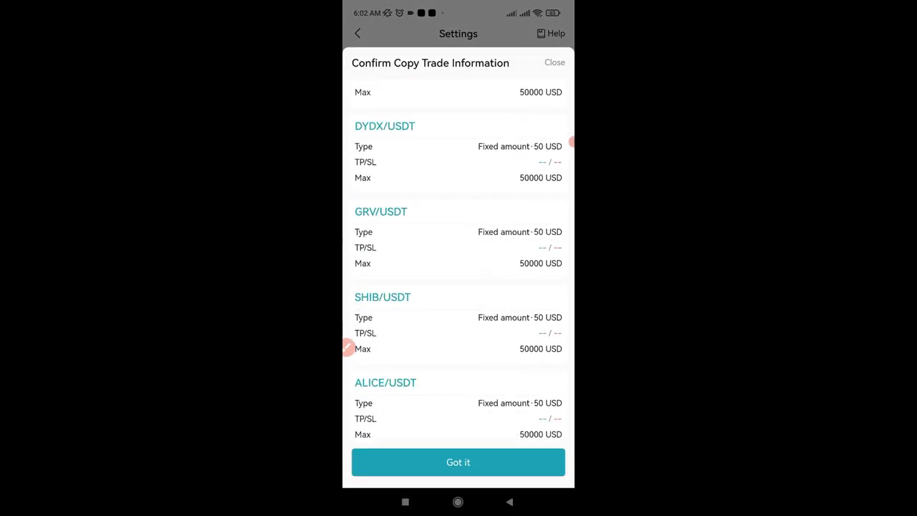
{"action": "scroll", "coordinate": [347, 348], "scroll_direction": "down", "scroll_amount": 5}
{"action": "scroll", "coordinate": [347, 348], "scroll_direction": "down", "scroll_amount": 5}
{"action": "scroll", "coordinate": [347, 348], "scroll_direction": "down", "scroll_amount": 5}
{"action": "scroll", "coordinate": [347, 348], "scroll_direction": "down", "scroll_amount": 5}
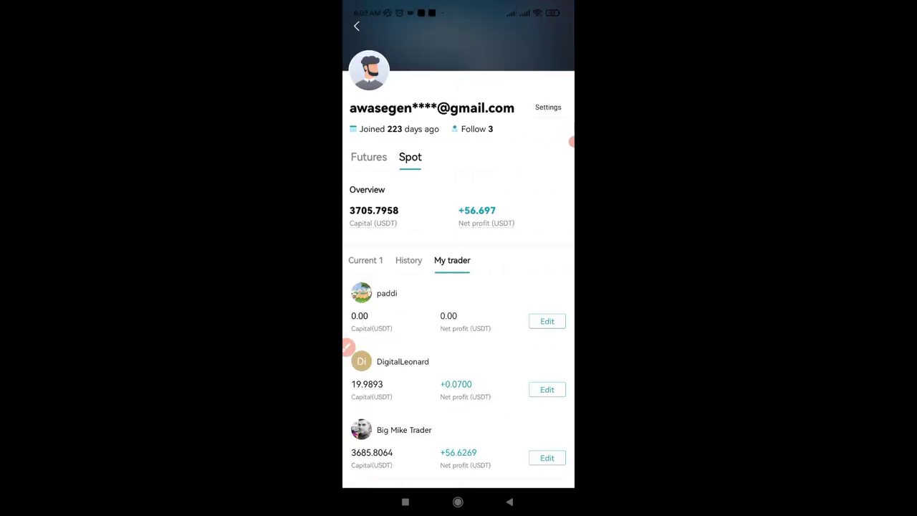
Step: Review finished copy trades in History, expanding the HOOK/USDT record
{"action": "scroll", "coordinate": [459, 286], "scroll_direction": "down", "scroll_amount": 3}
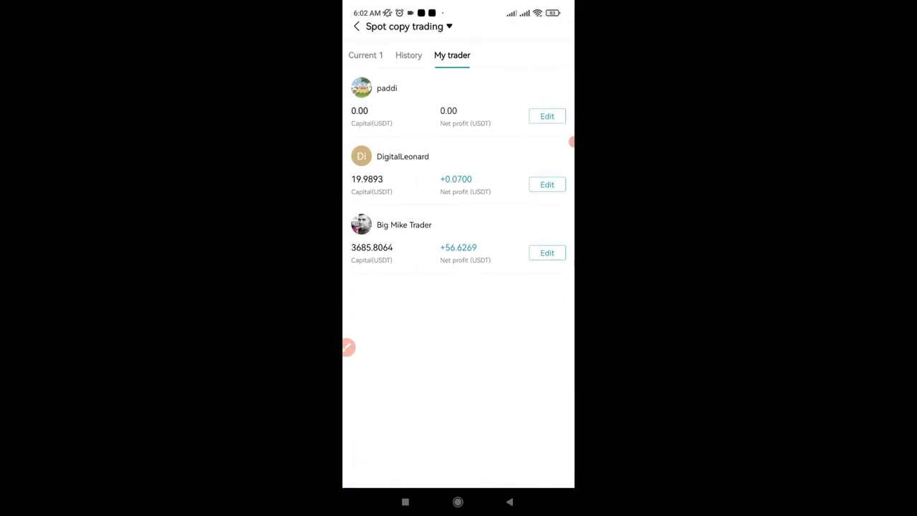
{"action": "scroll", "coordinate": [459, 287], "scroll_direction": "up", "scroll_amount": 3}
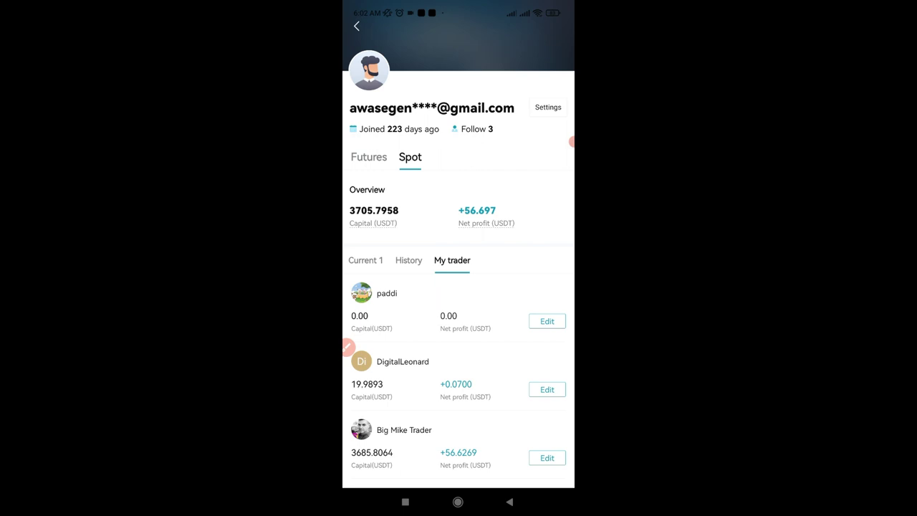
{"action": "left_click", "coordinate": [409, 260]}
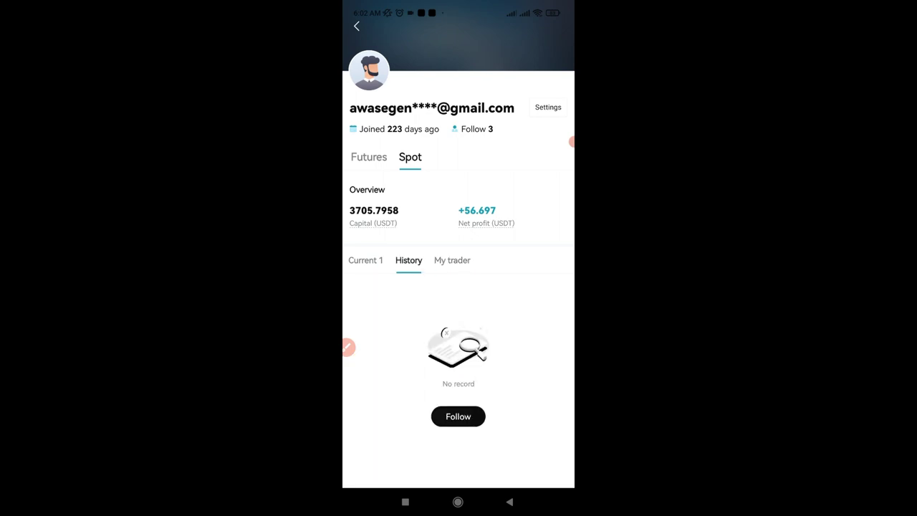
{"action": "scroll", "coordinate": [458, 287], "scroll_direction": "down", "scroll_amount": 3}
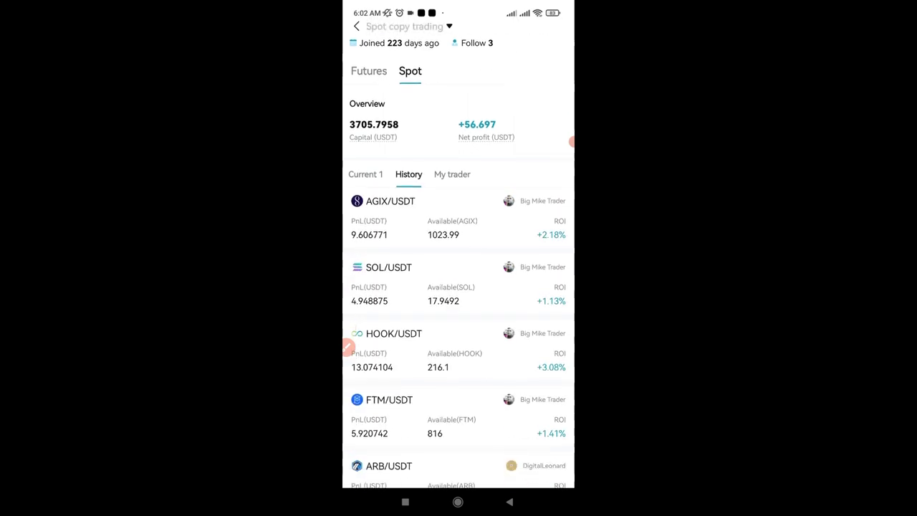
{"action": "left_click", "coordinate": [458, 340]}
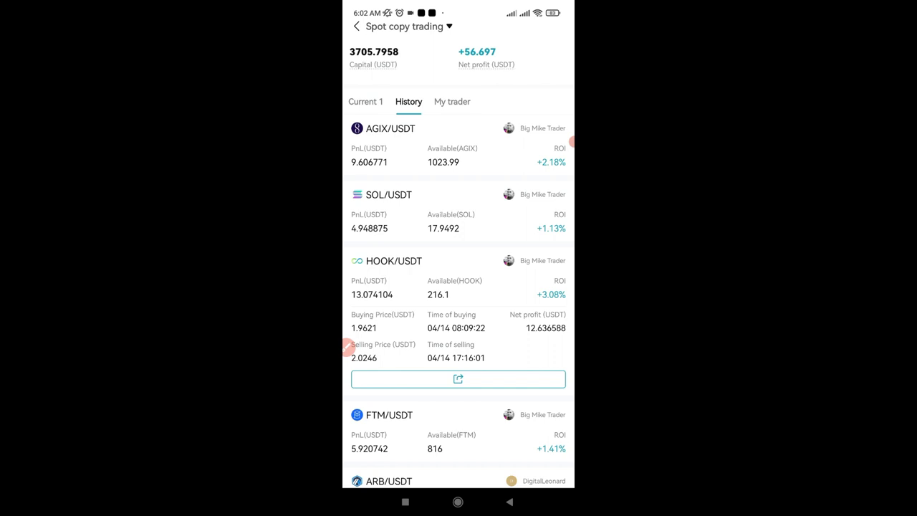
{"action": "scroll", "coordinate": [347, 347], "scroll_direction": "down", "scroll_amount": 2}
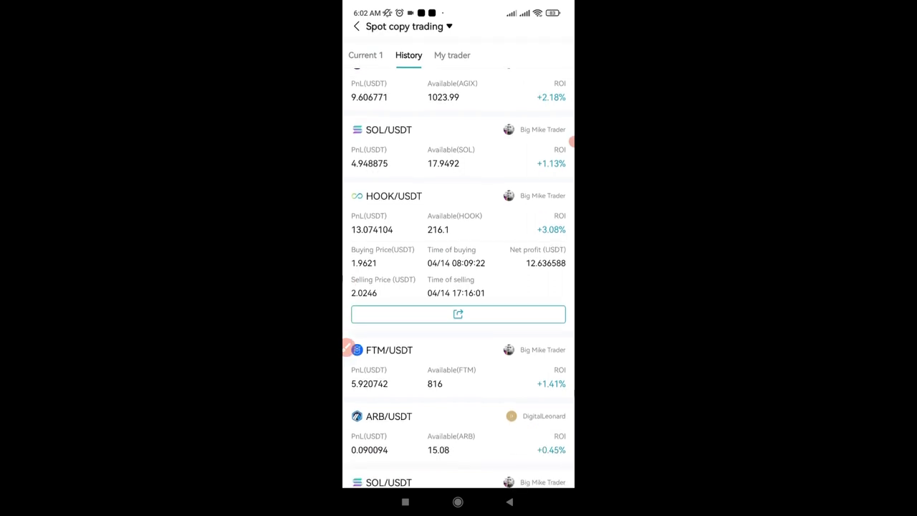
{"action": "scroll", "coordinate": [348, 347], "scroll_direction": "down", "scroll_amount": 3}
{"action": "scroll", "coordinate": [348, 347], "scroll_direction": "down", "scroll_amount": 2}
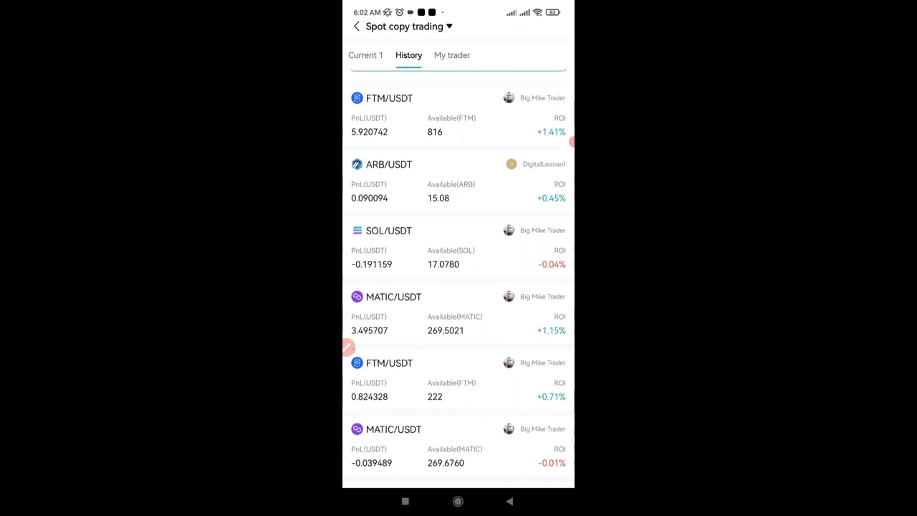
{"action": "scroll", "coordinate": [347, 347], "scroll_direction": "up", "scroll_amount": 10}
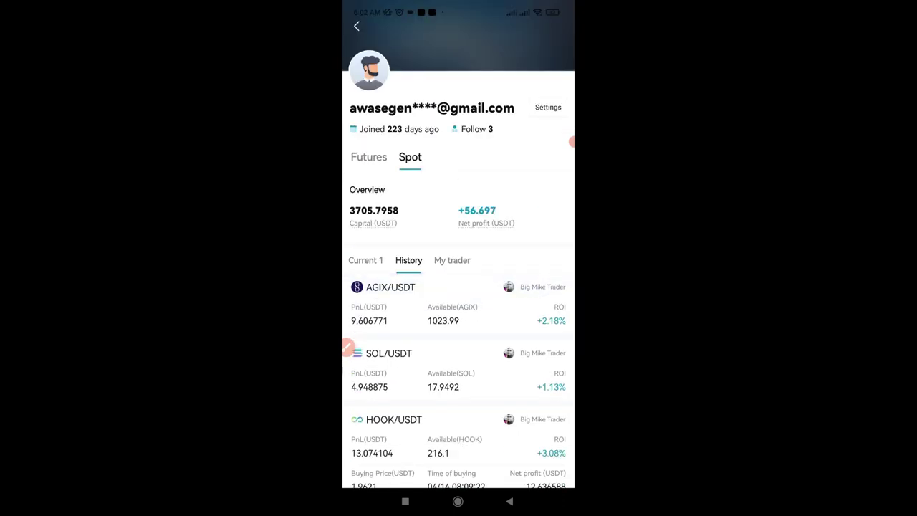
Step: Show the Current tab with the open AGIX/USDT copy position at -0.56% ROI
{"action": "left_click", "coordinate": [366, 260]}
{"action": "scroll", "coordinate": [347, 347], "scroll_direction": "down", "scroll_amount": 2}
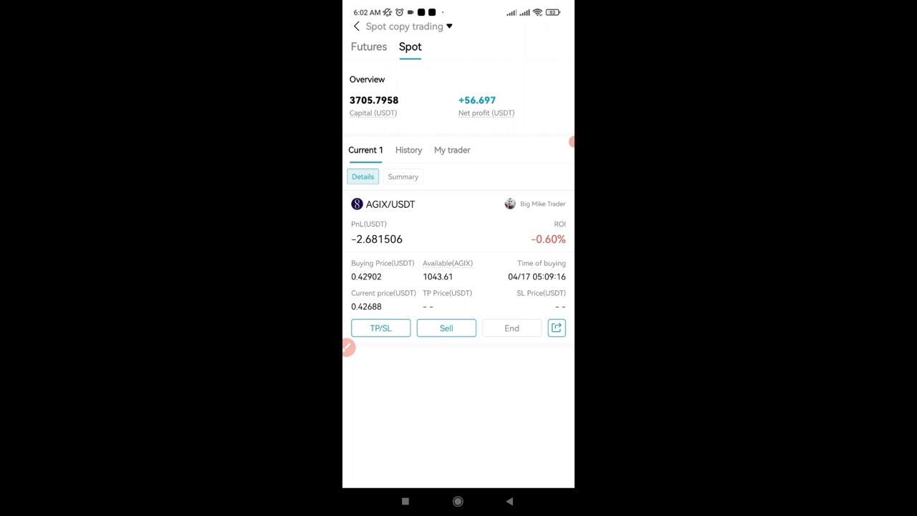
{"action": "scroll", "coordinate": [347, 347], "scroll_direction": "up", "scroll_amount": 2}
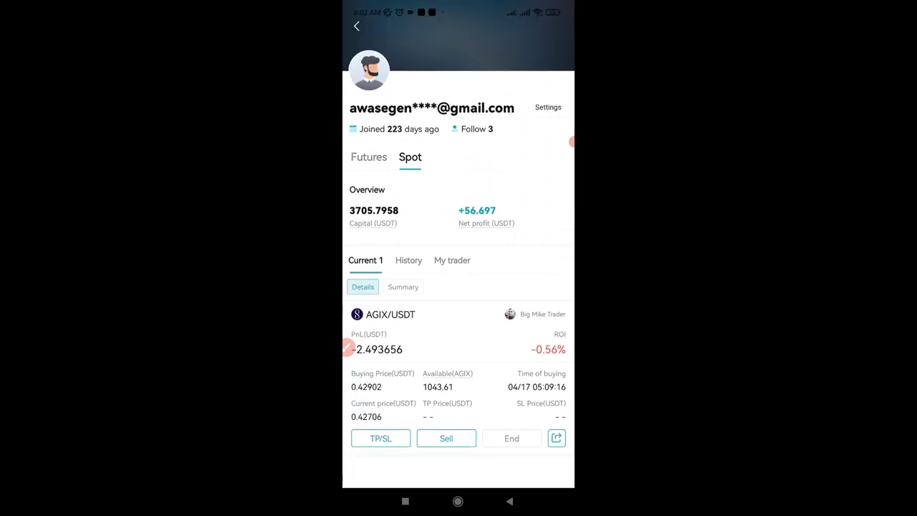
Step: Return to the Spot traders list, now headed by PARADOTOR at +43.76% ROI
{"action": "left_click_drag", "start_coordinate": [348, 347], "coordinate": [459, 347]}
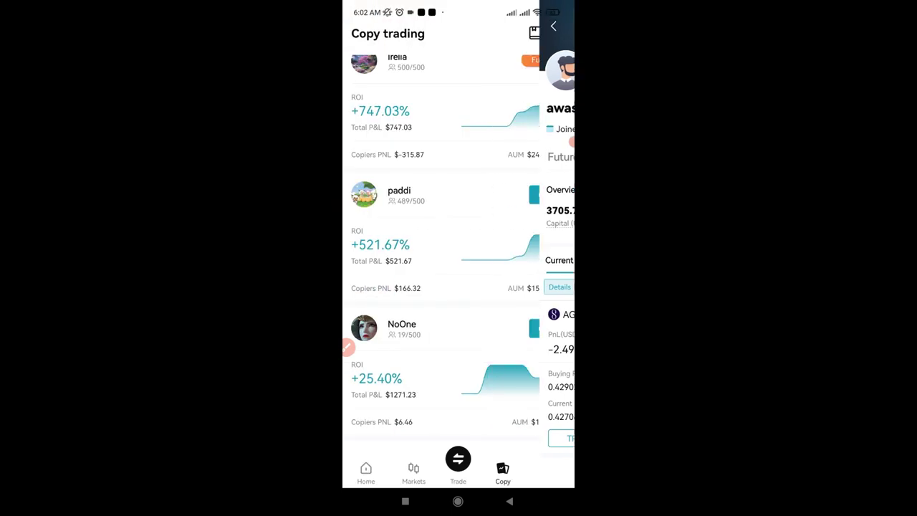
{"action": "scroll", "coordinate": [348, 347], "scroll_direction": "up", "scroll_amount": 1}
{"action": "scroll", "coordinate": [348, 347], "scroll_direction": "up", "scroll_amount": 1}
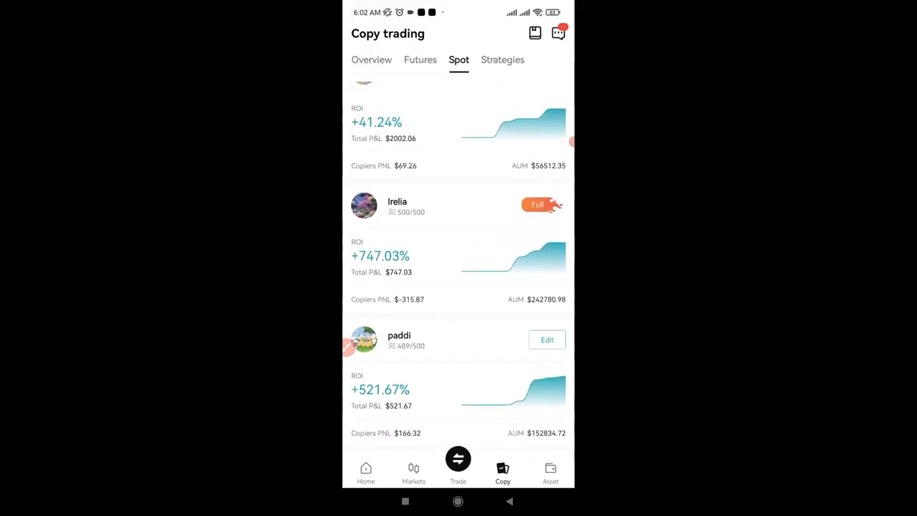
{"action": "scroll", "coordinate": [347, 347], "scroll_direction": "up", "scroll_amount": 2}
{"action": "scroll", "coordinate": [347, 347], "scroll_direction": "up", "scroll_amount": 5}
{"action": "scroll", "coordinate": [459, 258], "scroll_direction": "up", "scroll_amount": 2}
{"action": "left_click", "coordinate": [347, 347]}
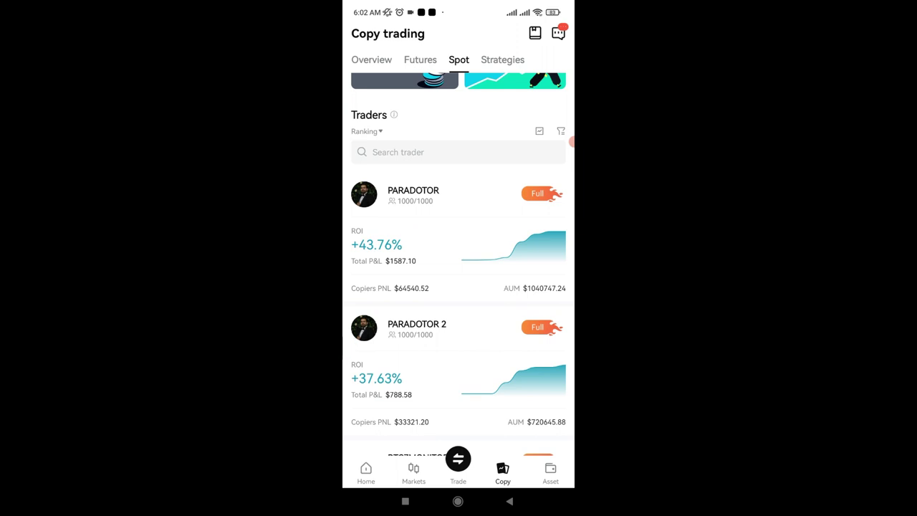
{"action": "mouse_move", "coordinate": [473, 86]}
{"action": "left_mouse_down"}
{"action": "mouse_move", "coordinate": [435, 57]}
{"action": "mouse_move", "coordinate": [467, 93]}
{"action": "left_mouse_up"}
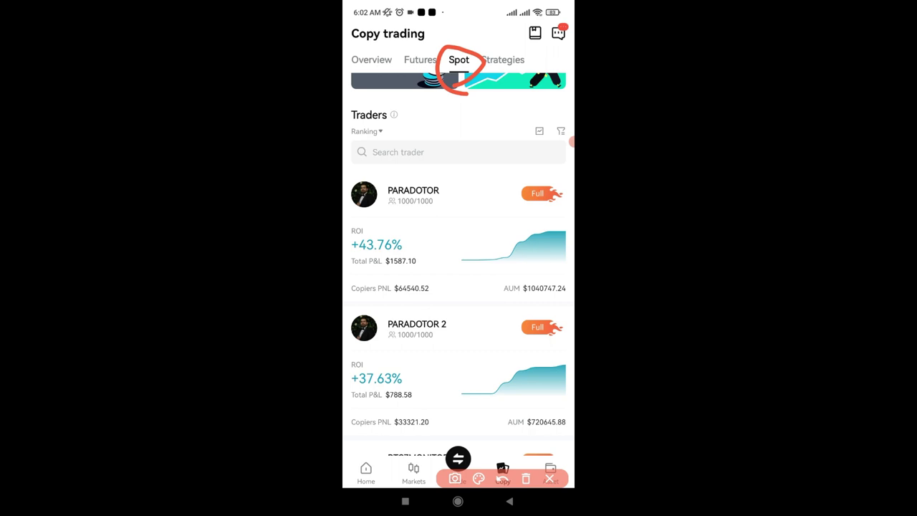
{"action": "left_click", "coordinate": [526, 479]}
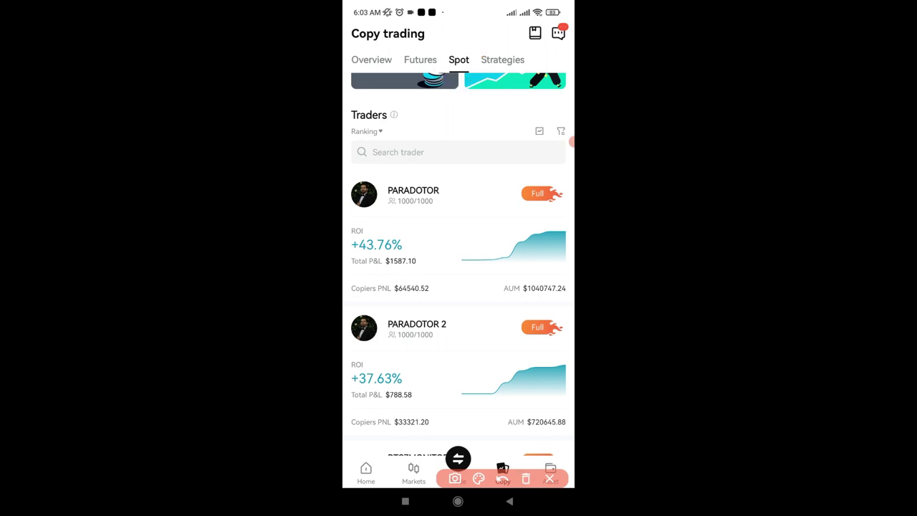
{"action": "left_click", "coordinate": [550, 478]}
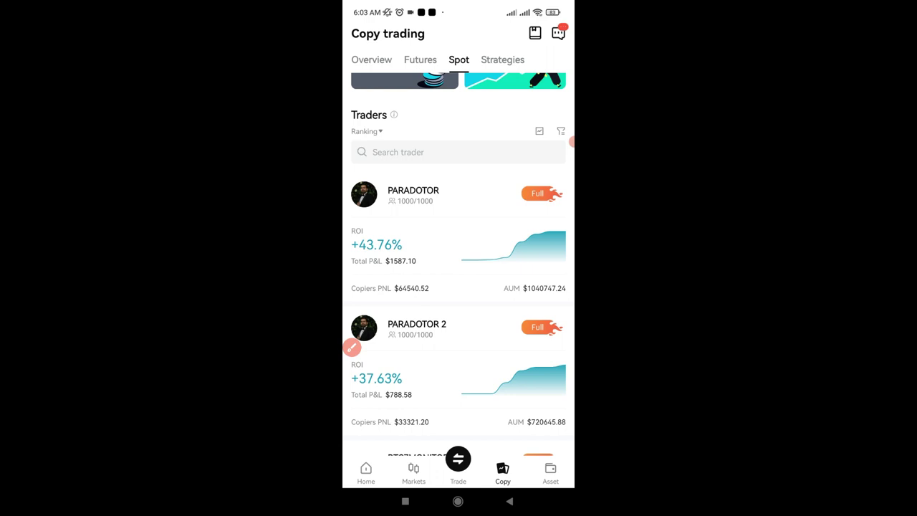
{"action": "scroll", "coordinate": [458, 251], "scroll_direction": "down", "scroll_amount": 5}
{"action": "scroll", "coordinate": [458, 251], "scroll_direction": "down", "scroll_amount": 5}
{"action": "scroll", "coordinate": [458, 250], "scroll_direction": "down", "scroll_amount": 5}
{"action": "scroll", "coordinate": [459, 251], "scroll_direction": "down", "scroll_amount": 3}
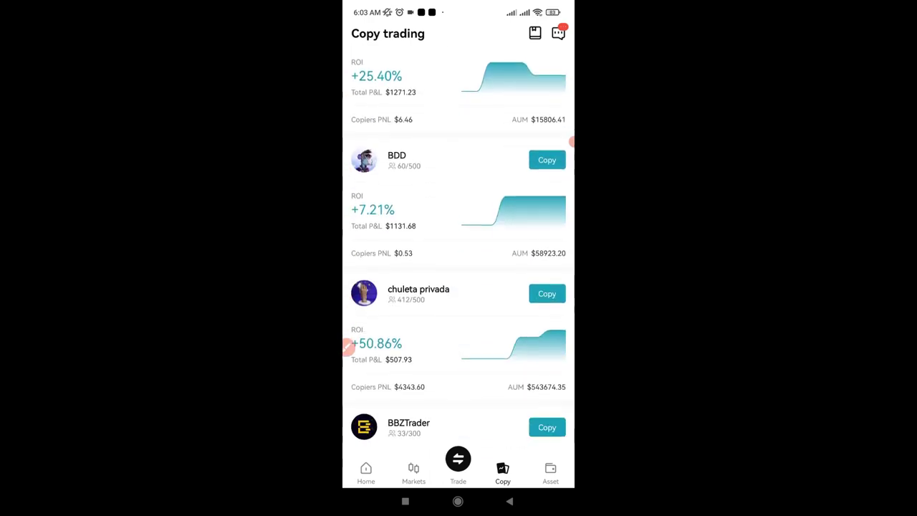
{"action": "scroll", "coordinate": [459, 251], "scroll_direction": "down", "scroll_amount": 3}
{"action": "scroll", "coordinate": [458, 251], "scroll_direction": "down", "scroll_amount": 4}
{"action": "scroll", "coordinate": [458, 251], "scroll_direction": "down", "scroll_amount": 3}
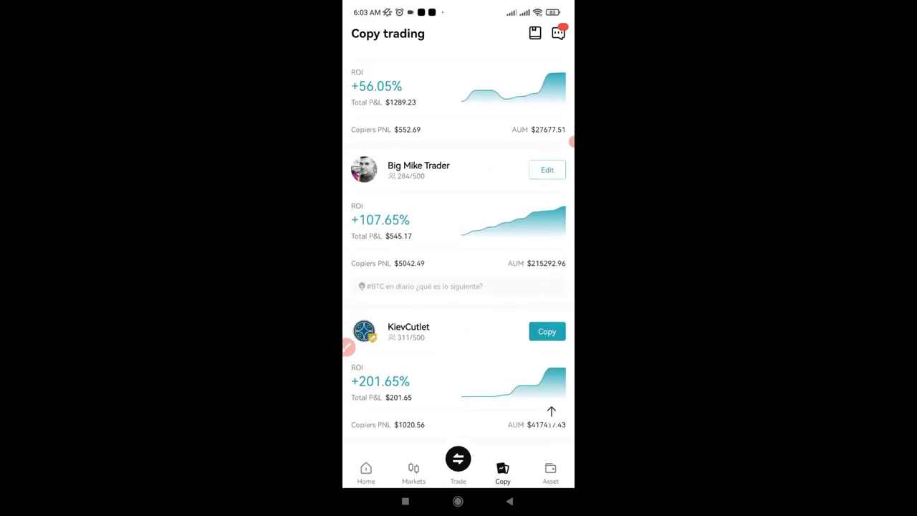
{"action": "scroll", "coordinate": [459, 251], "scroll_direction": "down", "scroll_amount": 3}
{"action": "scroll", "coordinate": [459, 250], "scroll_direction": "down", "scroll_amount": 4}
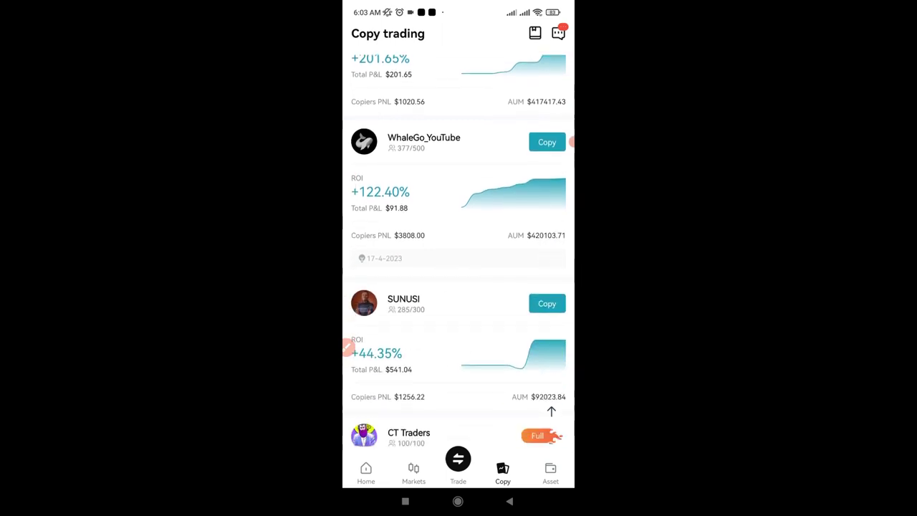
{"action": "scroll", "coordinate": [459, 251], "scroll_direction": "up", "scroll_amount": 5}
{"action": "scroll", "coordinate": [458, 250], "scroll_direction": "down", "scroll_amount": 1}
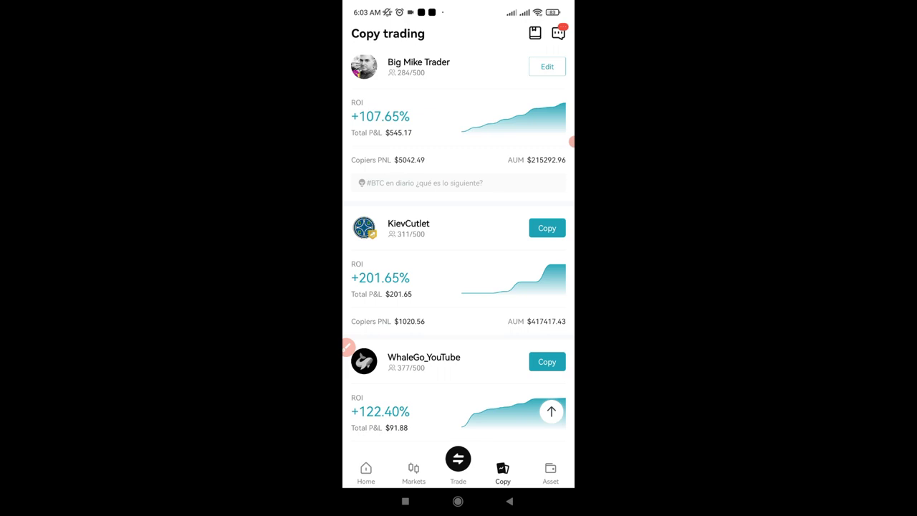
{"action": "scroll", "coordinate": [459, 251], "scroll_direction": "down", "scroll_amount": 5}
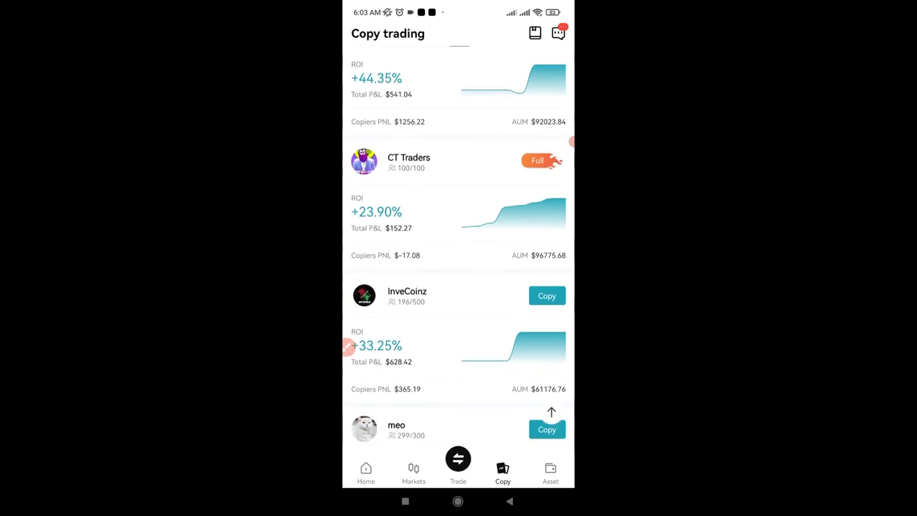
{"action": "scroll", "coordinate": [459, 250], "scroll_direction": "down", "scroll_amount": 3}
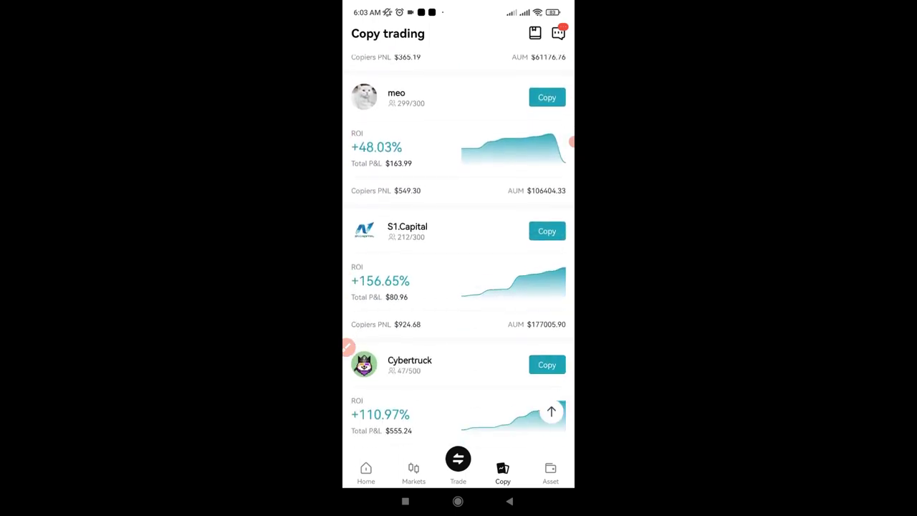
{"action": "scroll", "coordinate": [458, 251], "scroll_direction": "down", "scroll_amount": 3}
{"action": "scroll", "coordinate": [458, 251], "scroll_direction": "up", "scroll_amount": 3}
{"action": "scroll", "coordinate": [459, 250], "scroll_direction": "up", "scroll_amount": 5}
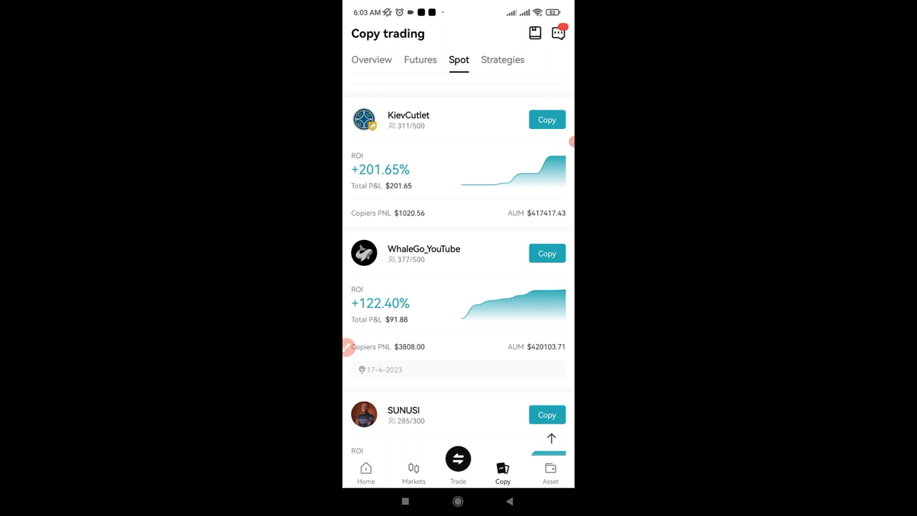
{"action": "scroll", "coordinate": [458, 273], "scroll_direction": "down", "scroll_amount": 5}
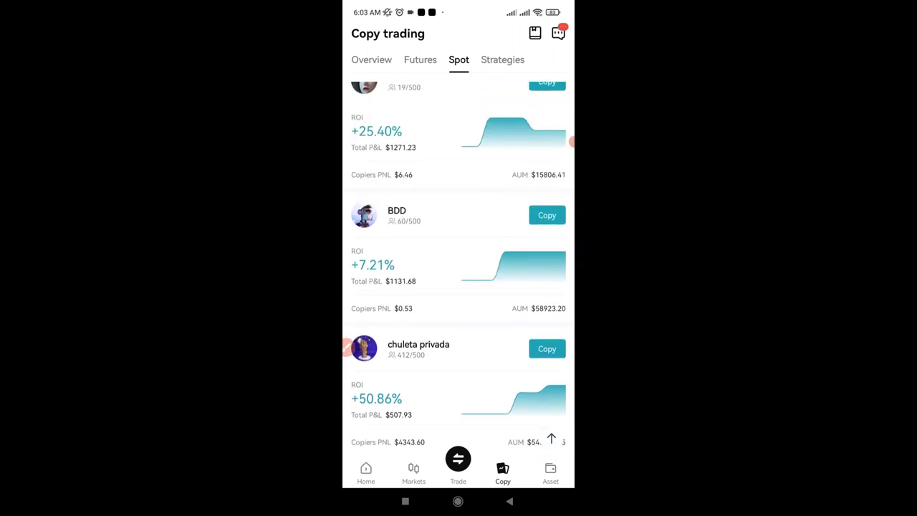
{"action": "scroll", "coordinate": [459, 272], "scroll_direction": "up", "scroll_amount": 10}
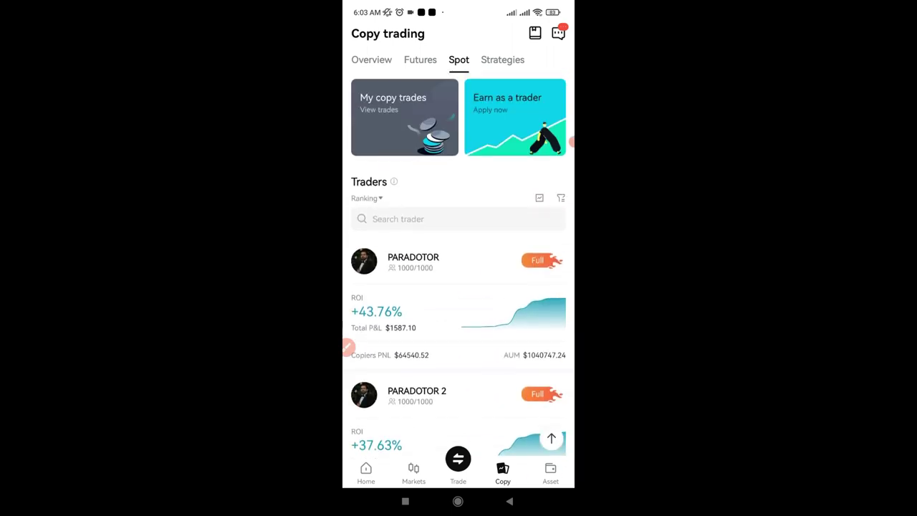